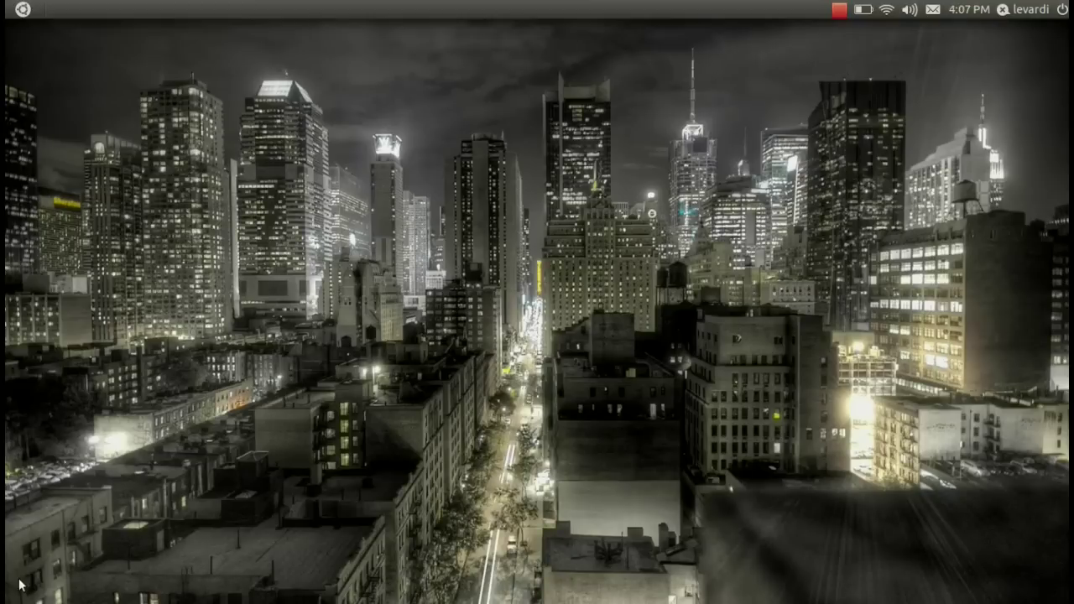
Step: Examine the desktop's system indicators one after another: session and power options, chat status, calendar, messaging and sound
mouse_move(568, 7)
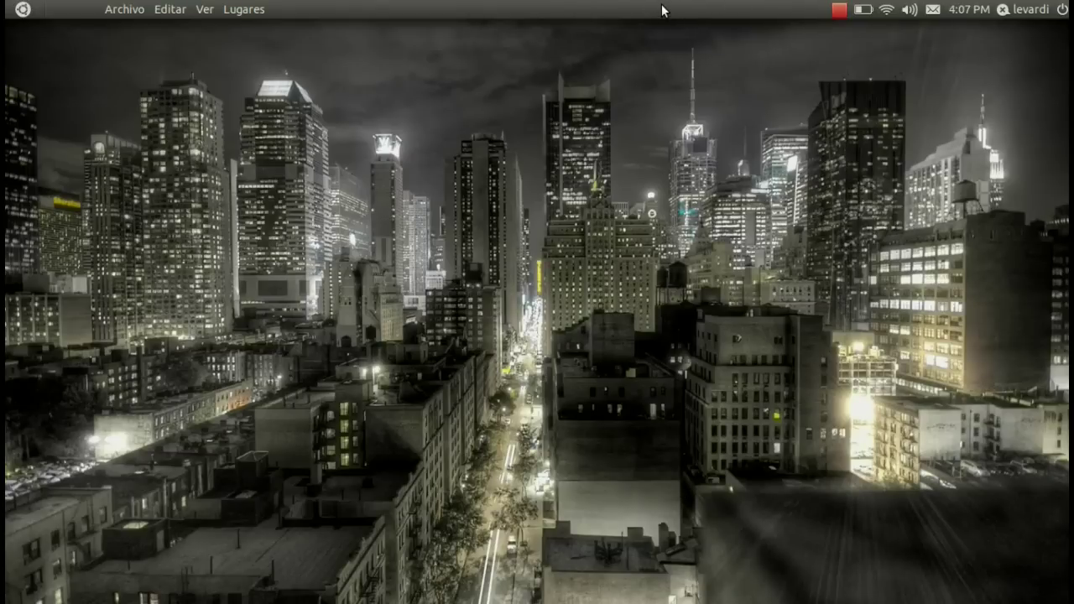
click(1062, 10)
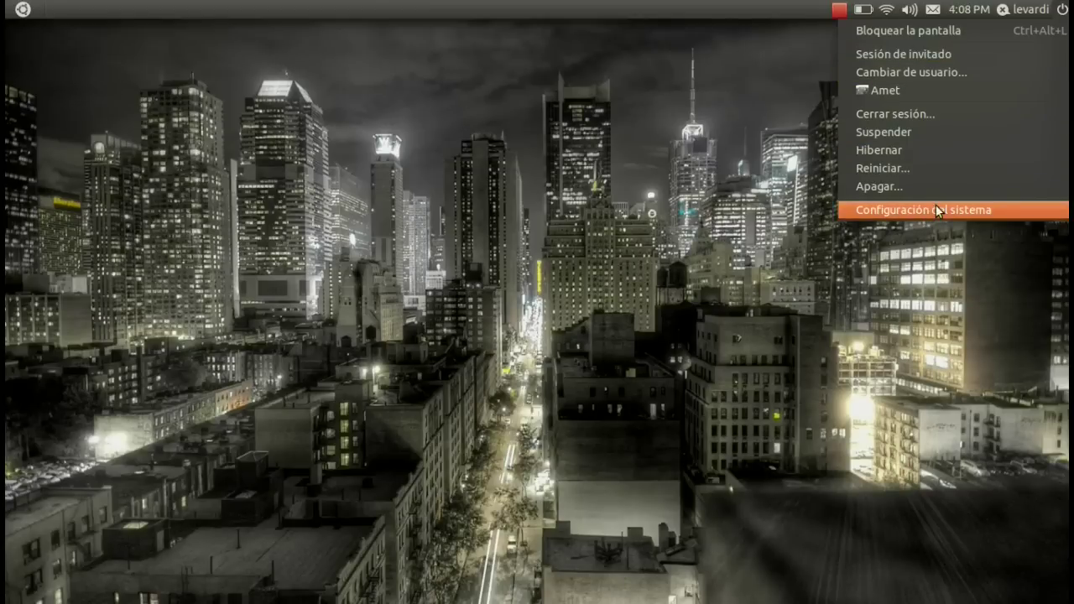
mouse_move(1013, 10)
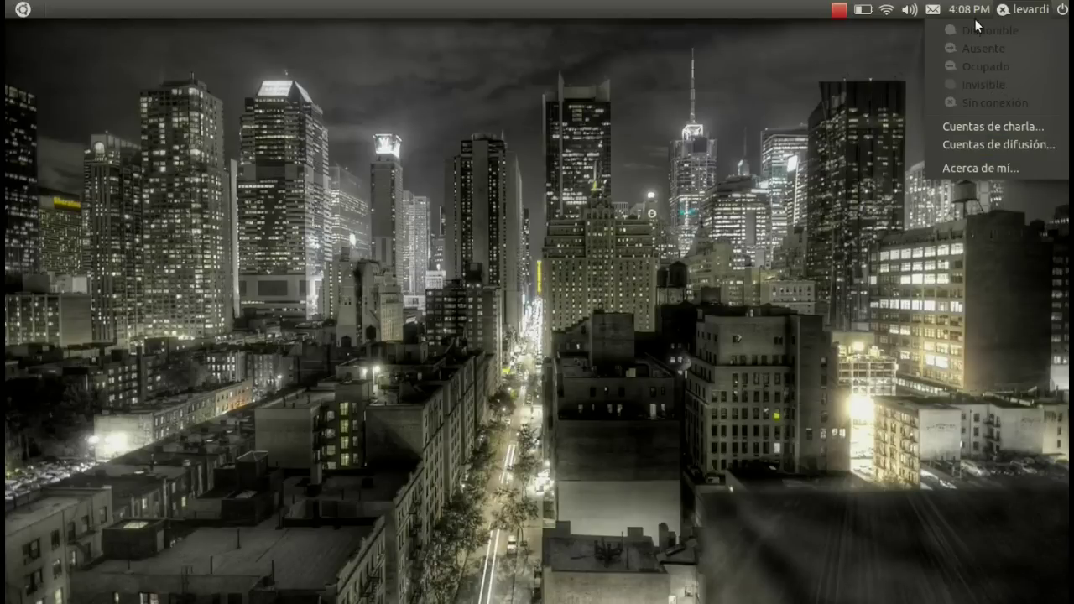
mouse_move(972, 17)
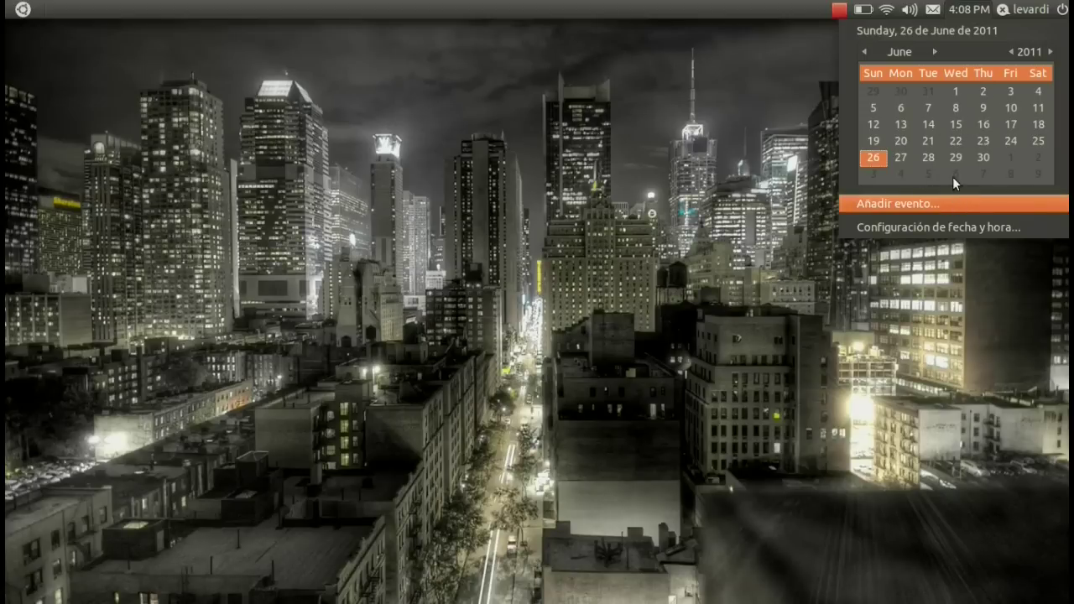
mouse_move(934, 21)
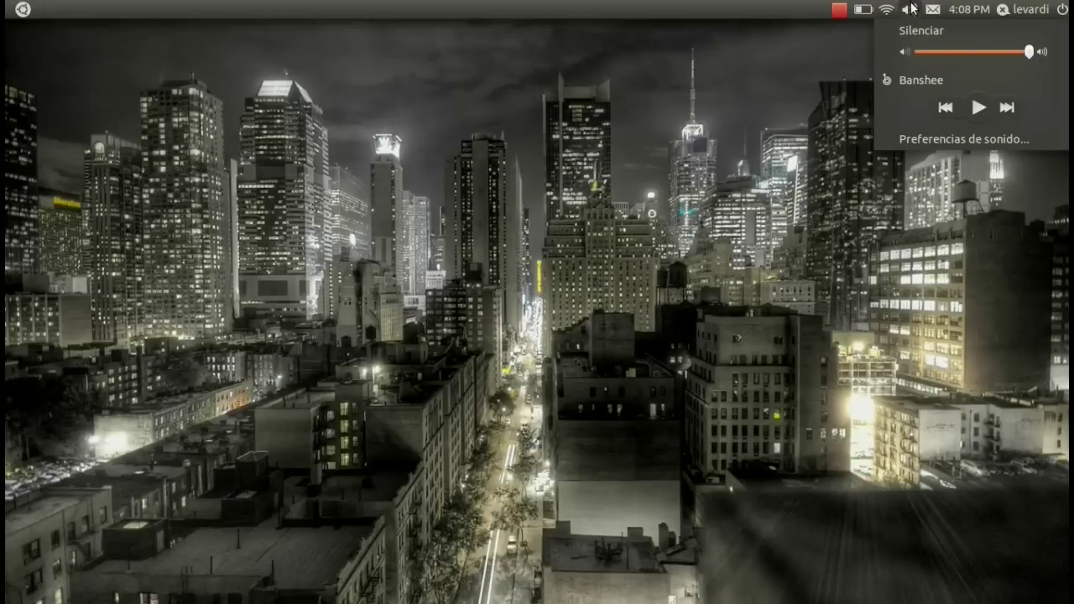
Step: Open Banshee from the sound indicator, view the Amazon store, the Ubuntu One music store and Last.fm, and close the player
click(931, 86)
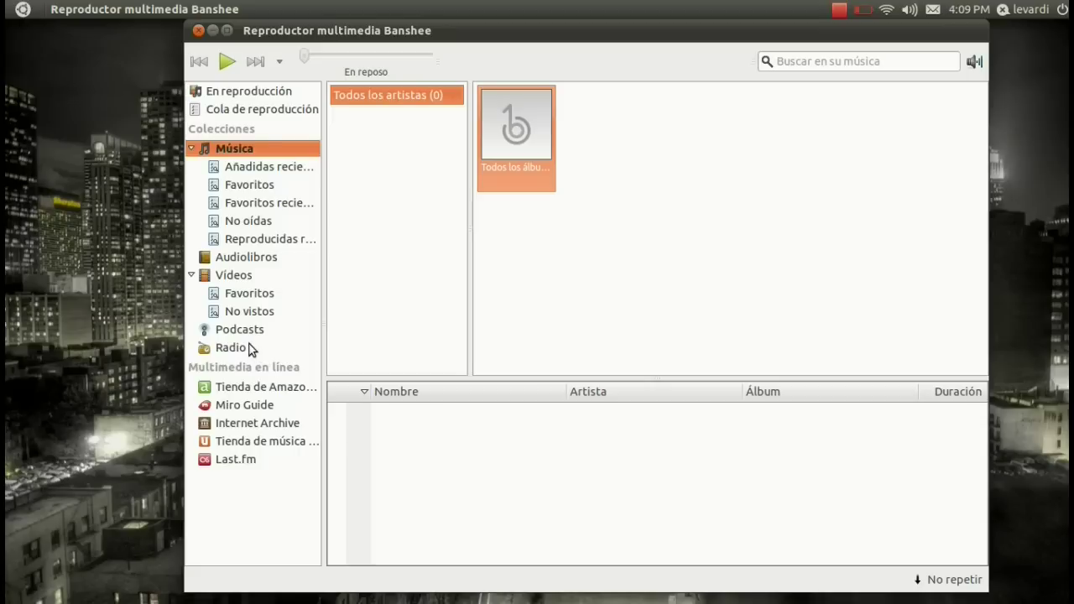
click(261, 386)
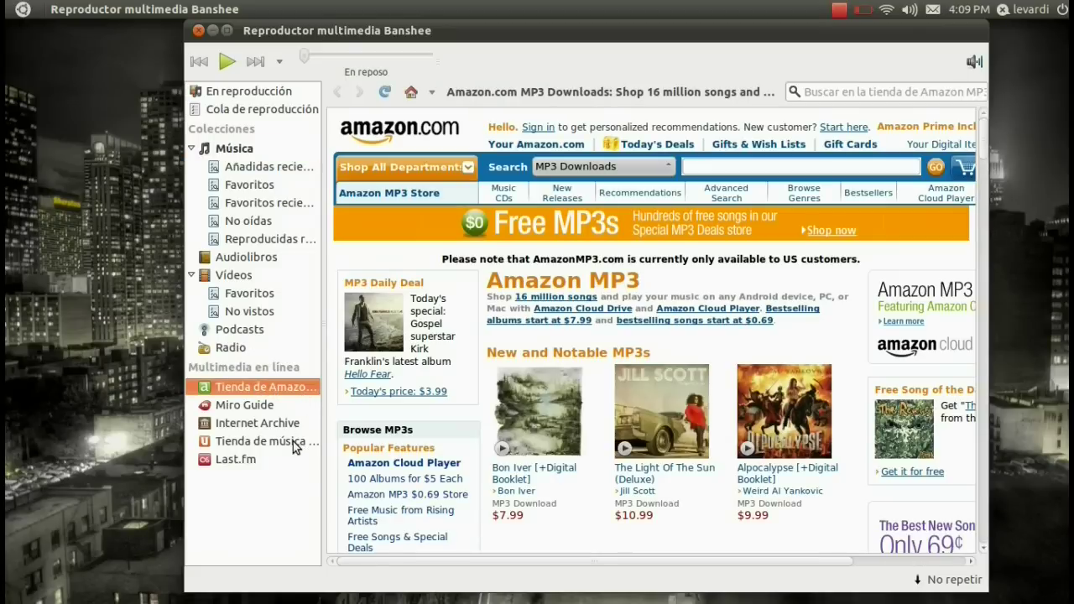
click(292, 442)
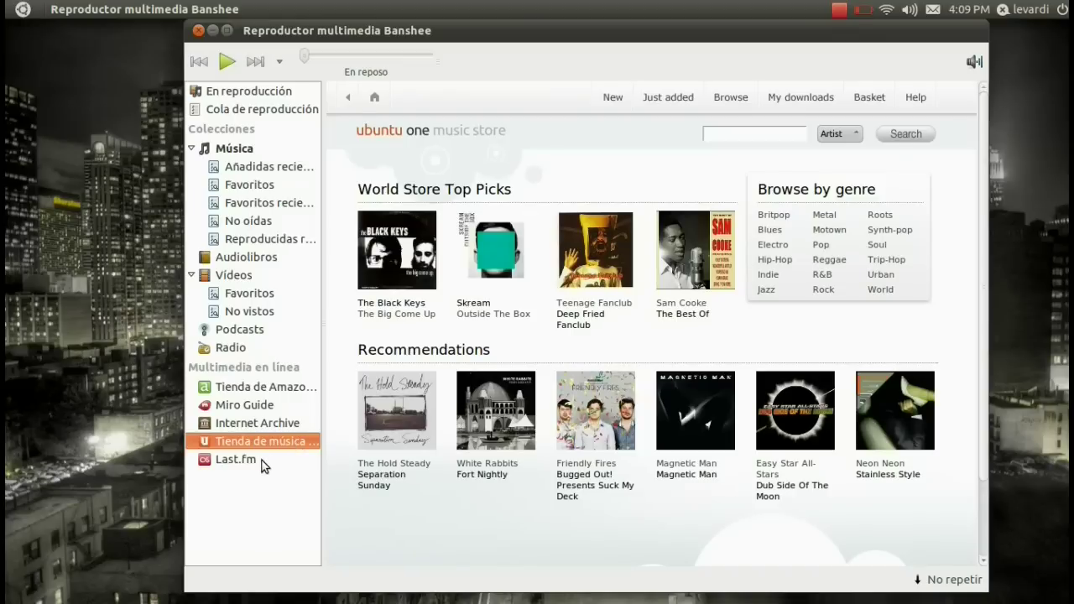
click(262, 466)
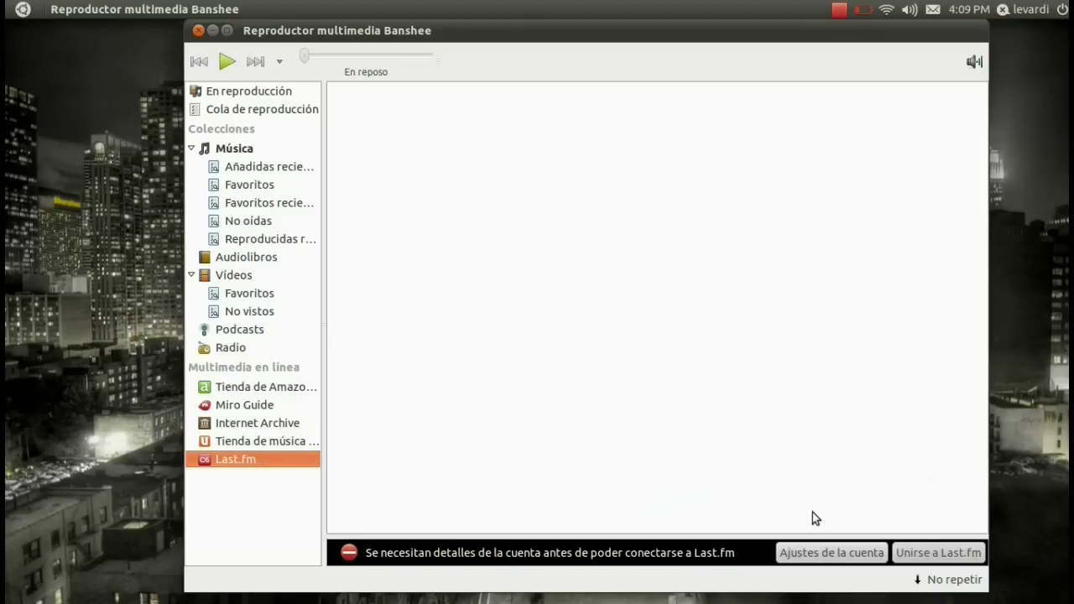
click(199, 30)
Step: Look through the desktop's global menu entries from Archivo to Lugares and dismiss them
mouse_move(176, 7)
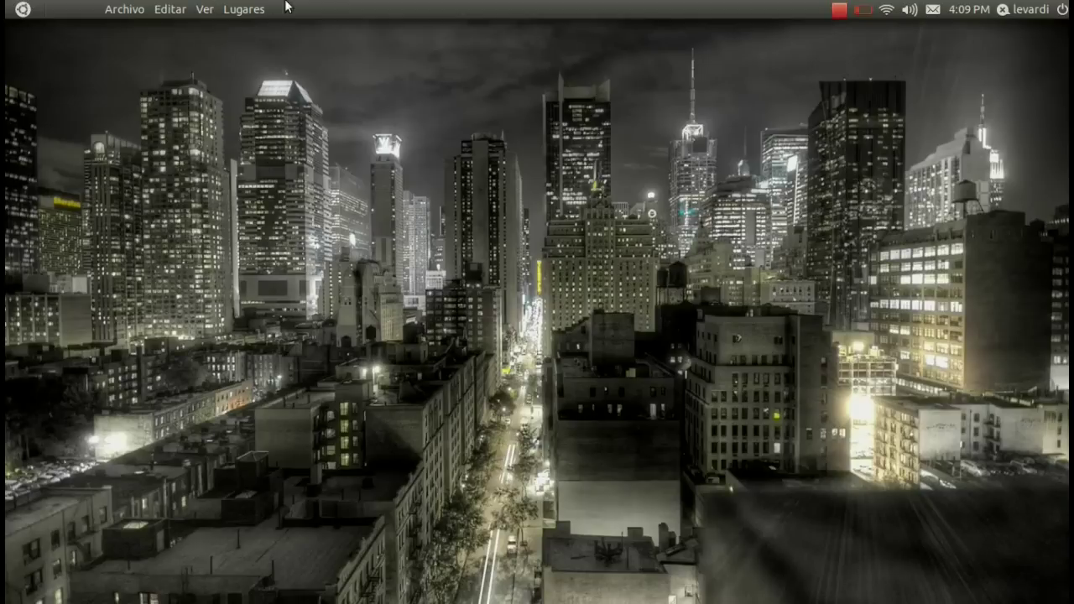
click(110, 10)
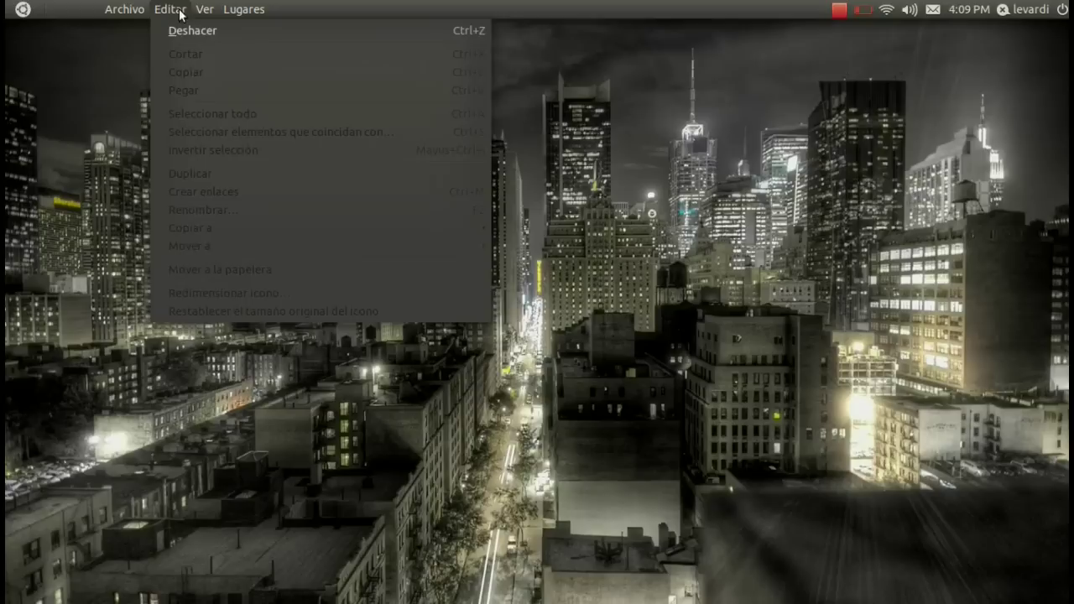
mouse_move(235, 8)
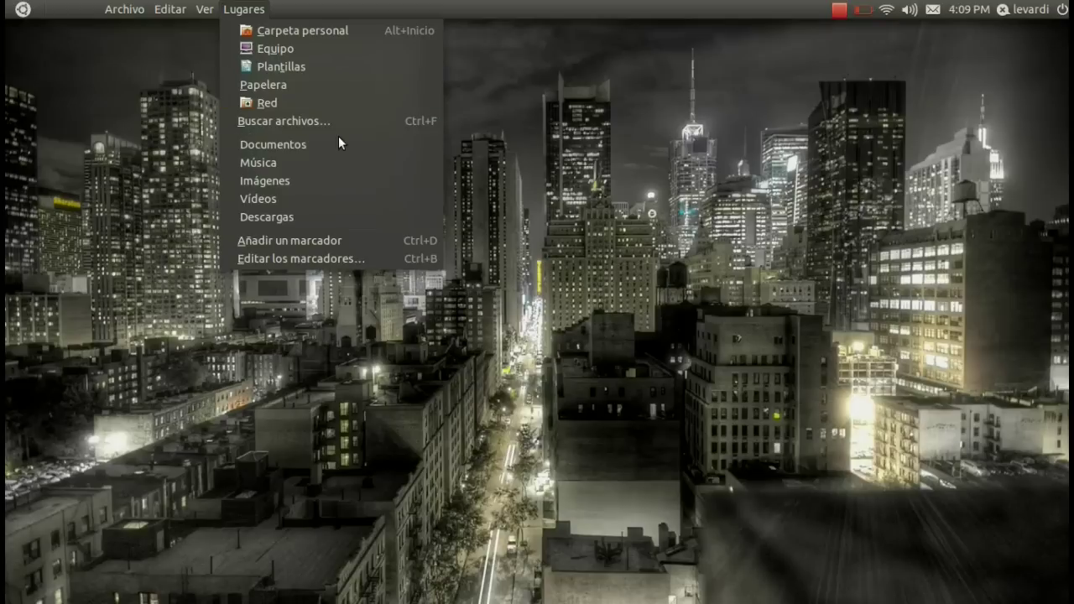
click(477, 148)
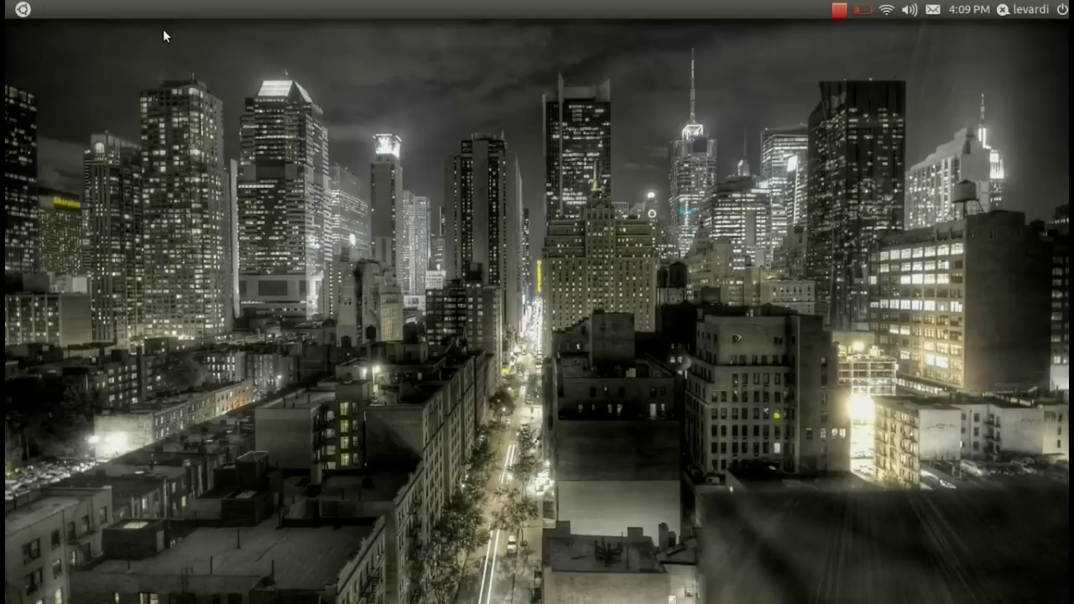
Step: Open the Dash's Más aplicaciones view, expand the full Instalados list and browse through all installed applications
click(34, 10)
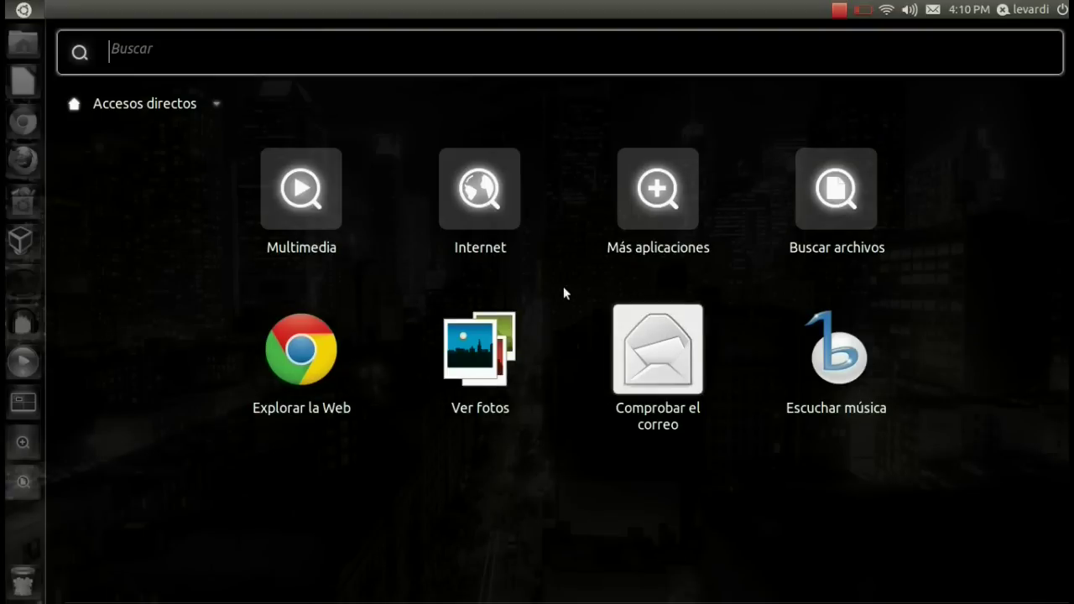
click(662, 217)
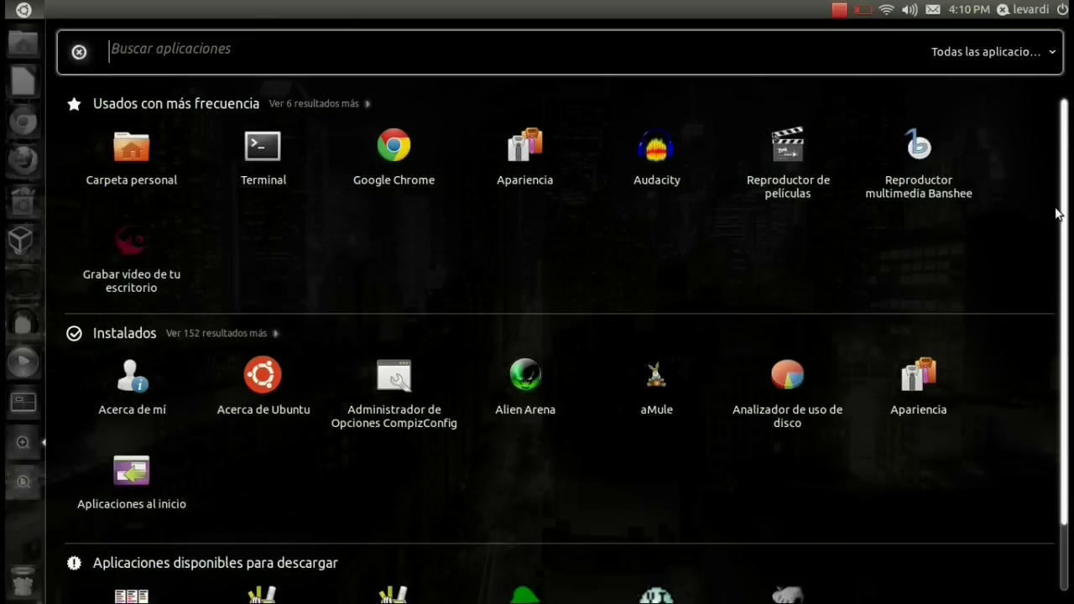
scroll(1039, 286, down, 2)
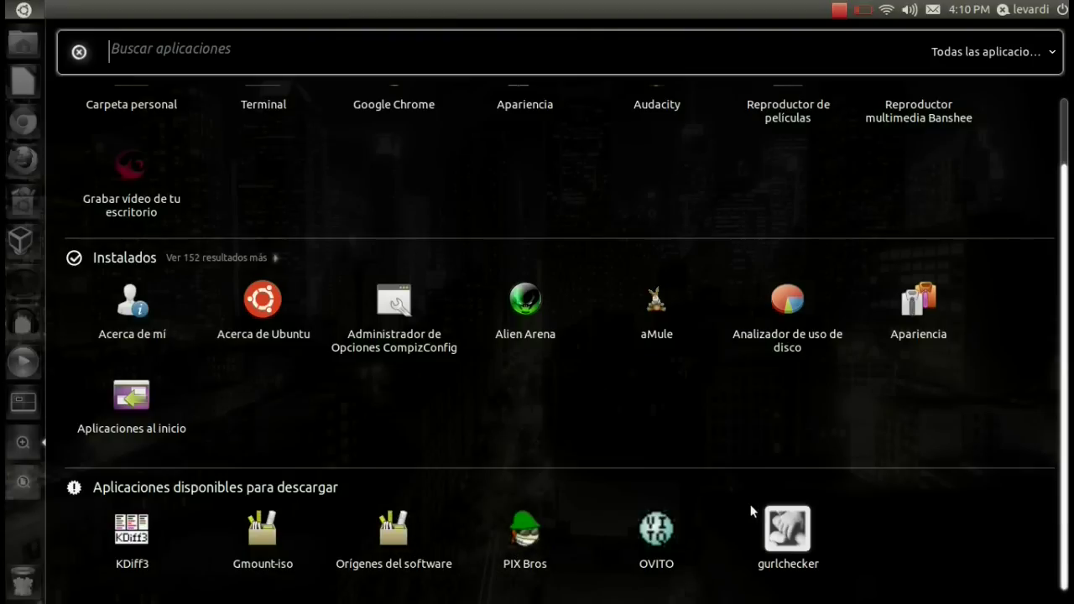
click(266, 261)
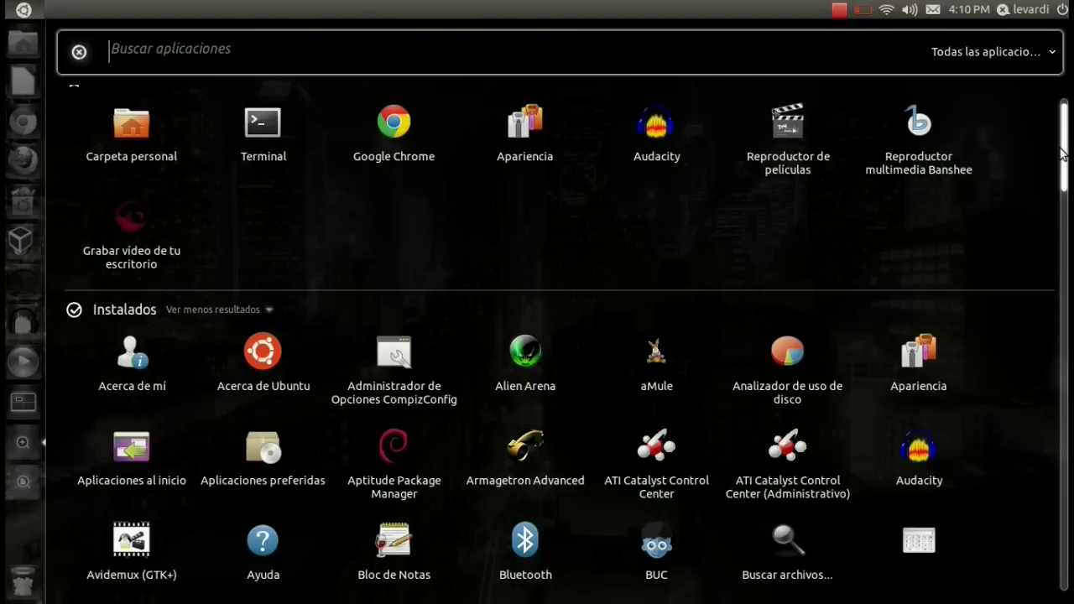
scroll(1059, 186, down, 3)
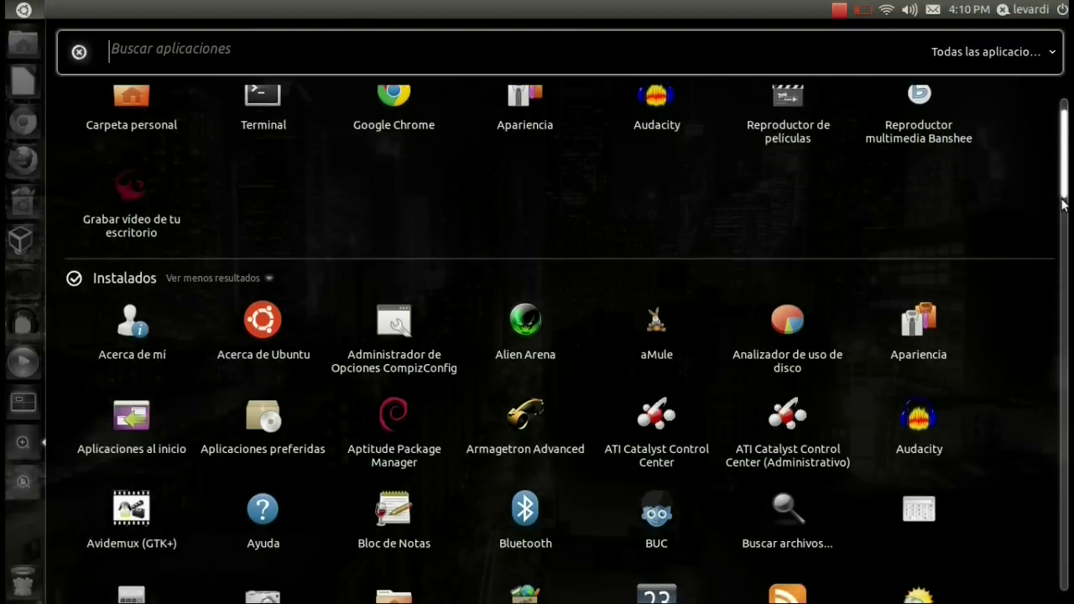
scroll(1062, 226, down, 9)
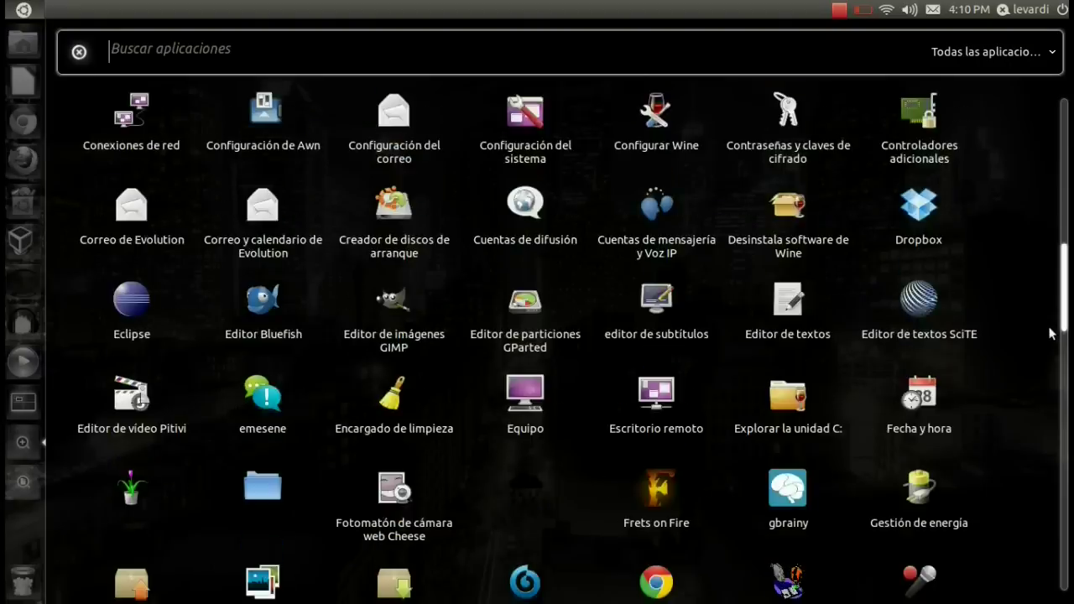
scroll(1033, 432, down, 10)
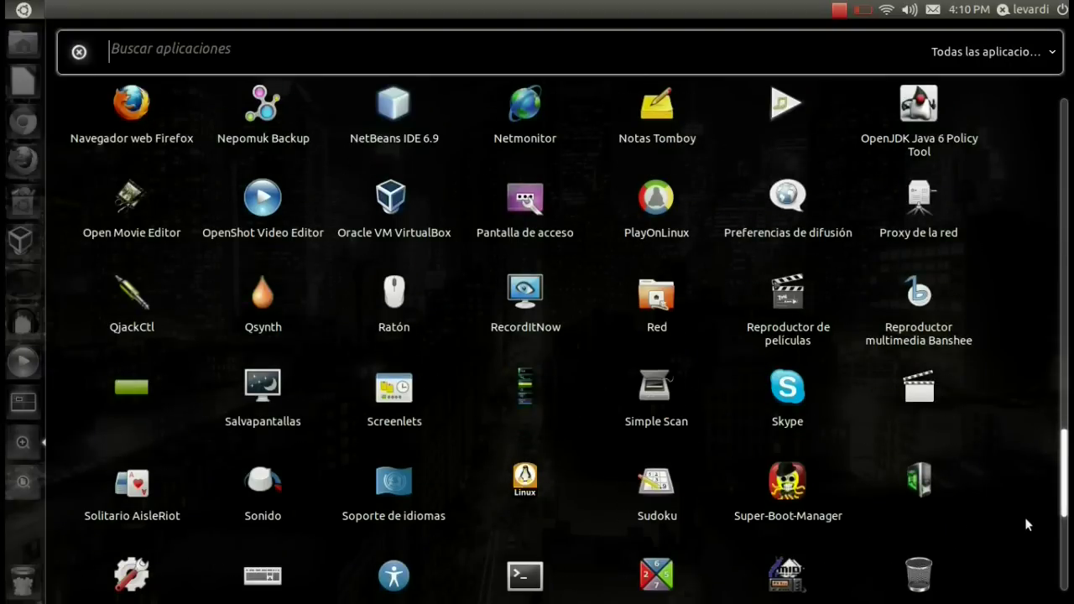
scroll(760, 414, down, 5)
Step: Search the applications for "terminal" and launch the frequently used Terminal
text(te)
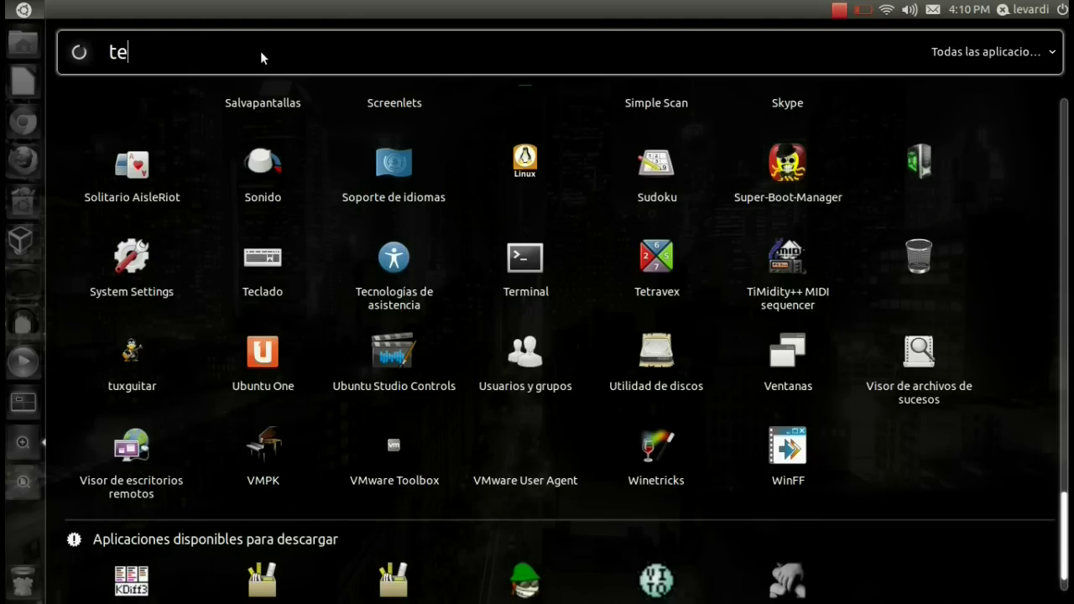
text(rminal)
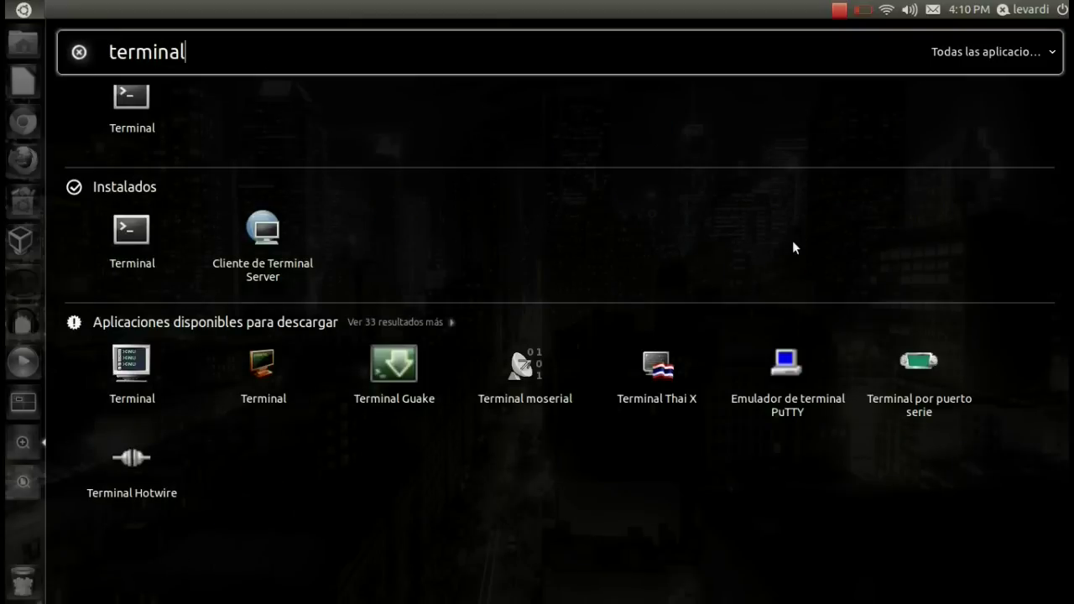
click(132, 96)
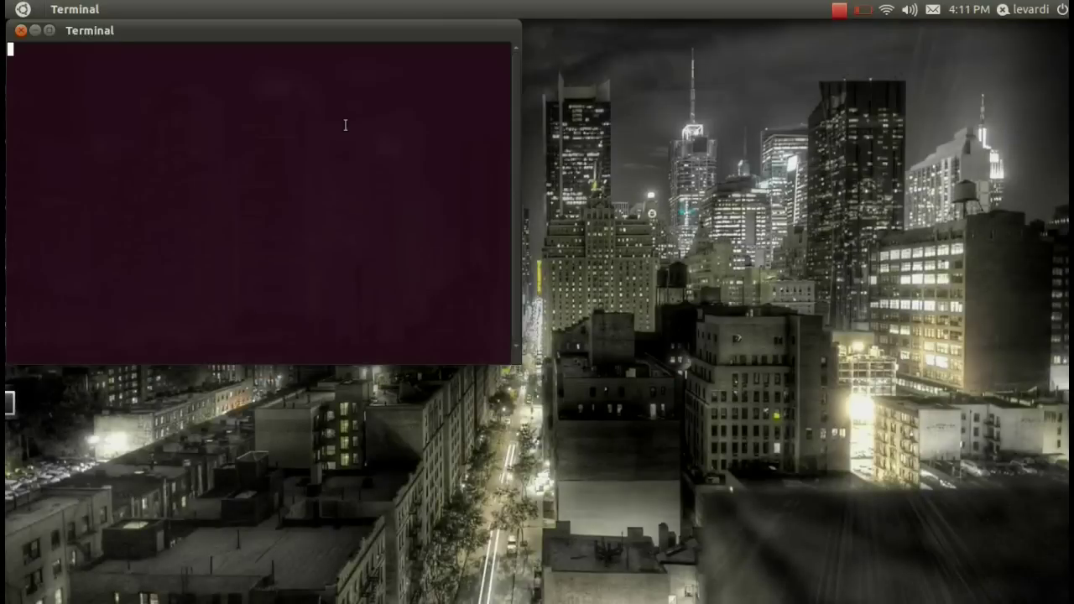
Step: Move the Terminal window around the desktop and leave it near the middle of the screen
drag(293, 36, 604, 114)
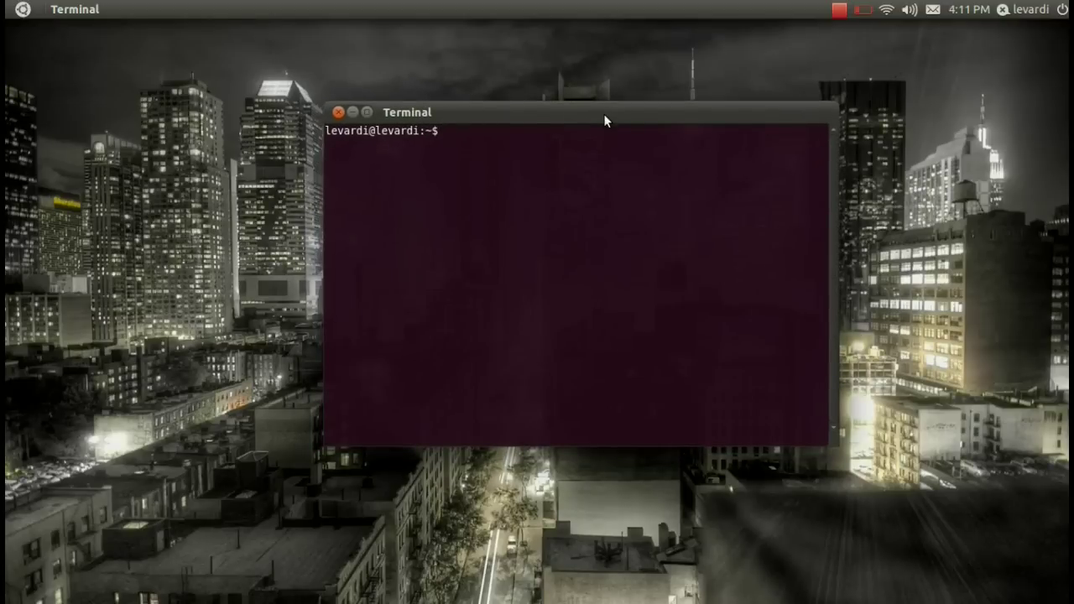
drag(603, 120, 682, 99)
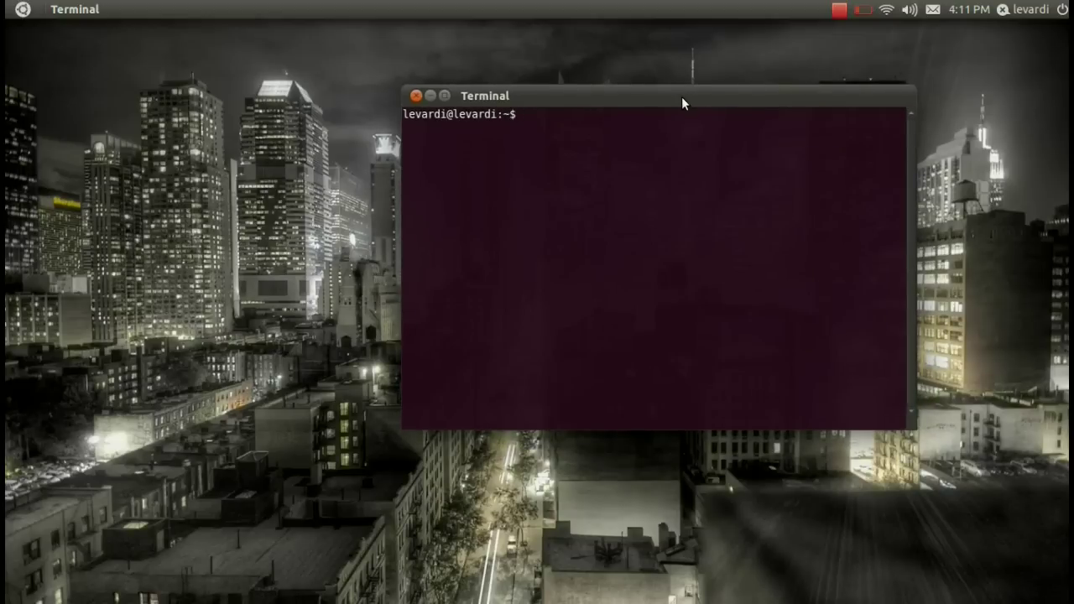
drag(683, 97, 588, 117)
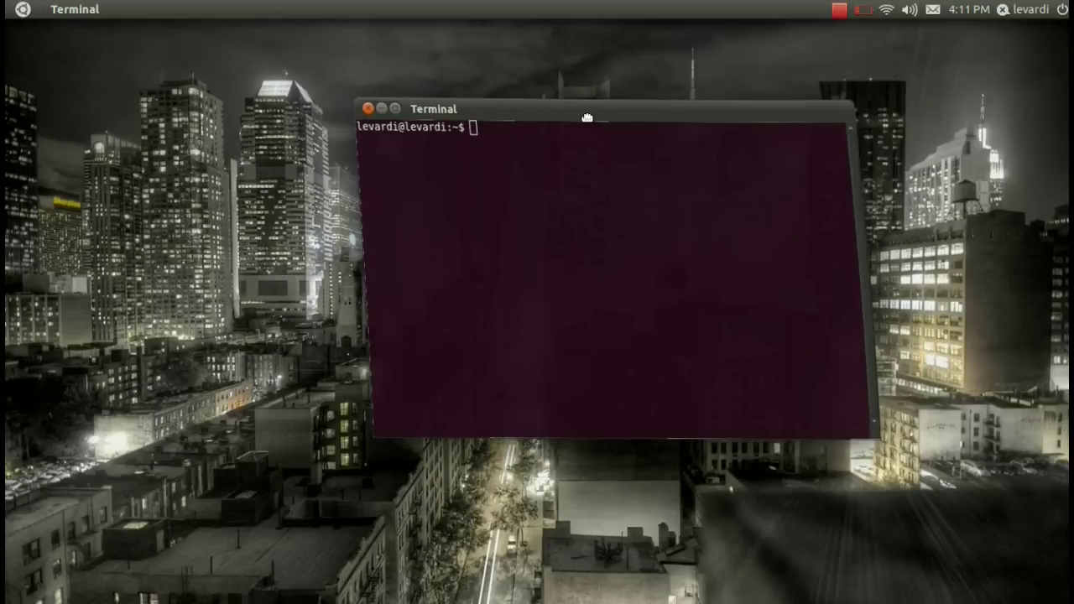
drag(588, 117, 605, 113)
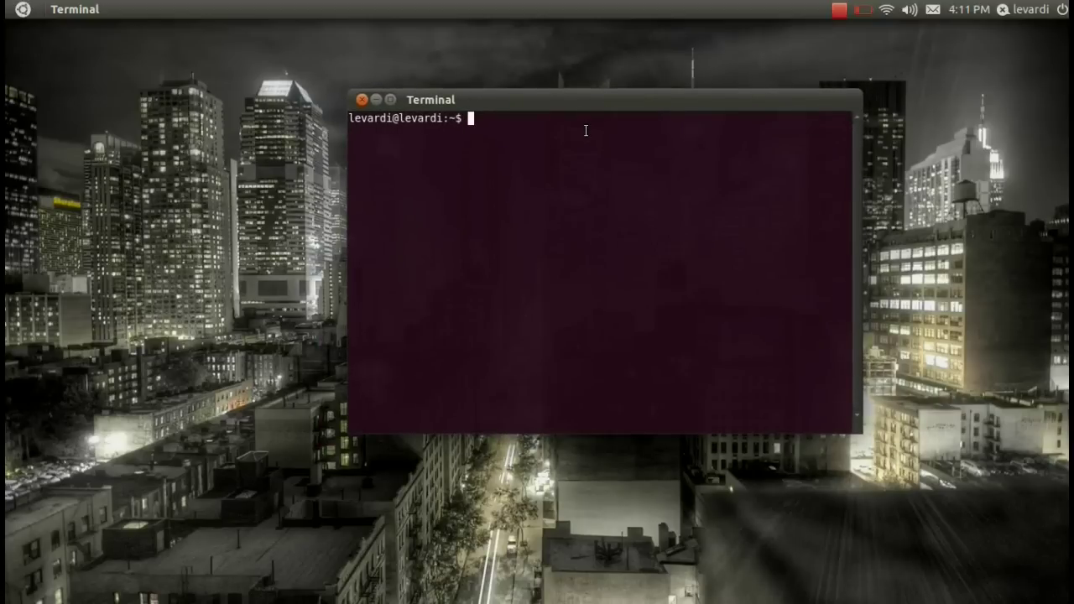
Step: Reveal the hidden launcher and open the Ubuntu Software Center (Centro de software de Ubuntu) from it
mouse_move(6, 8)
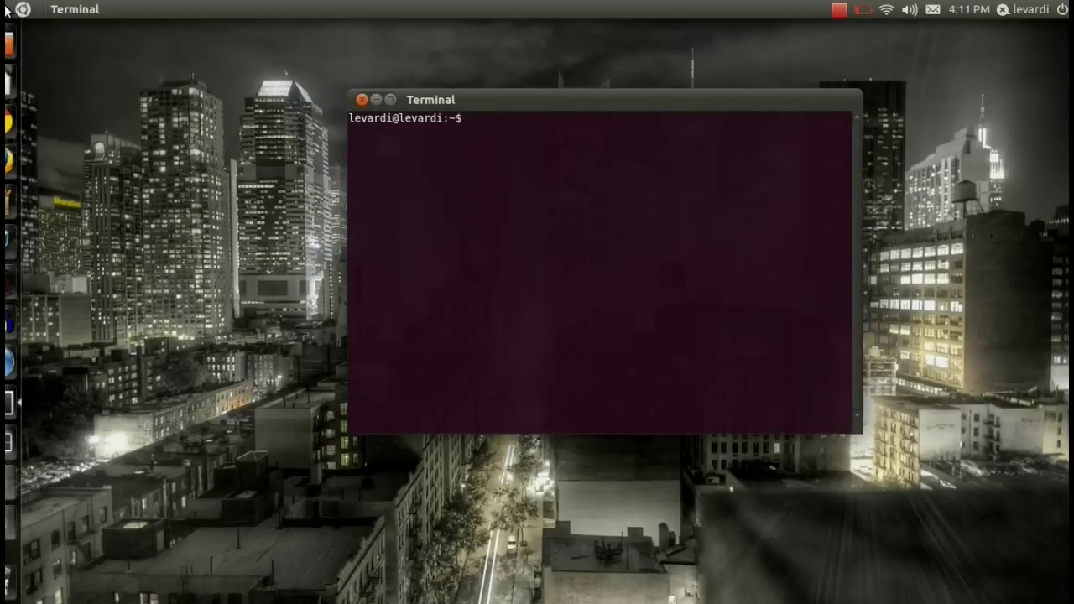
click(15, 10)
click(14, 10)
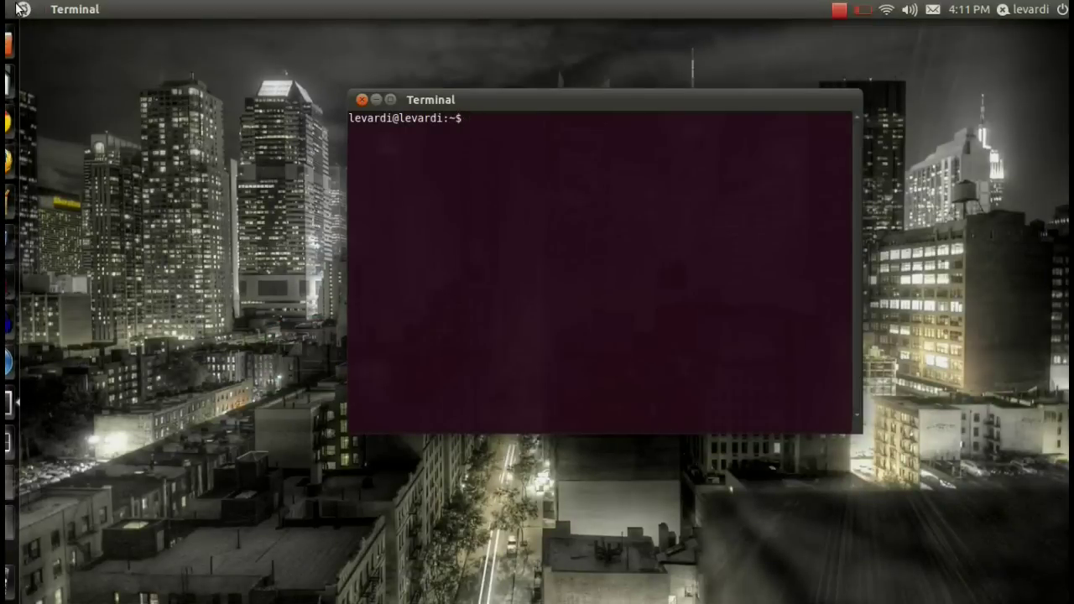
click(19, 8)
click(19, 8)
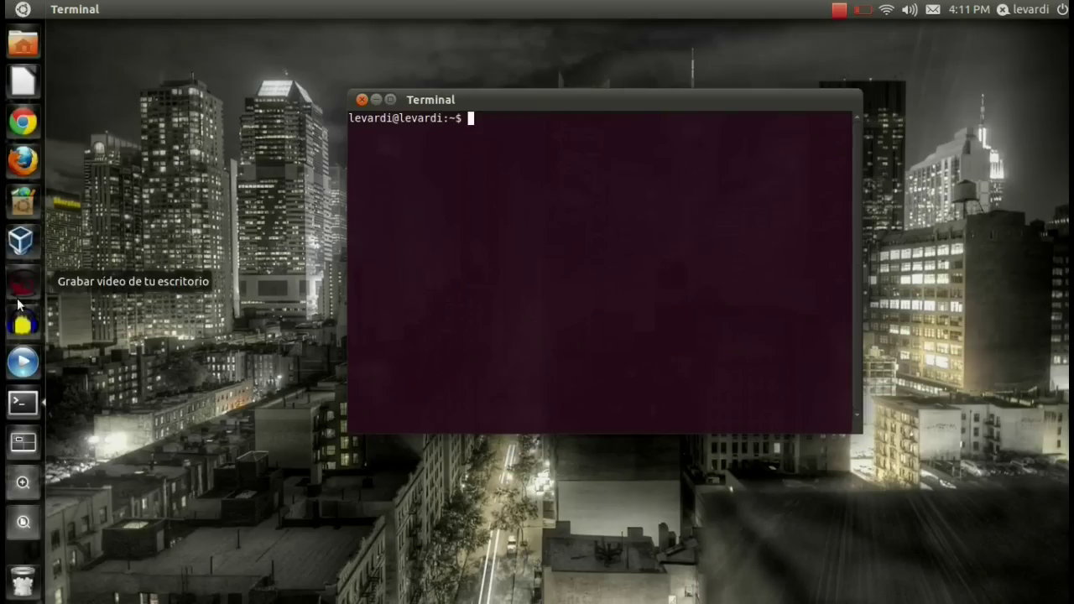
click(24, 200)
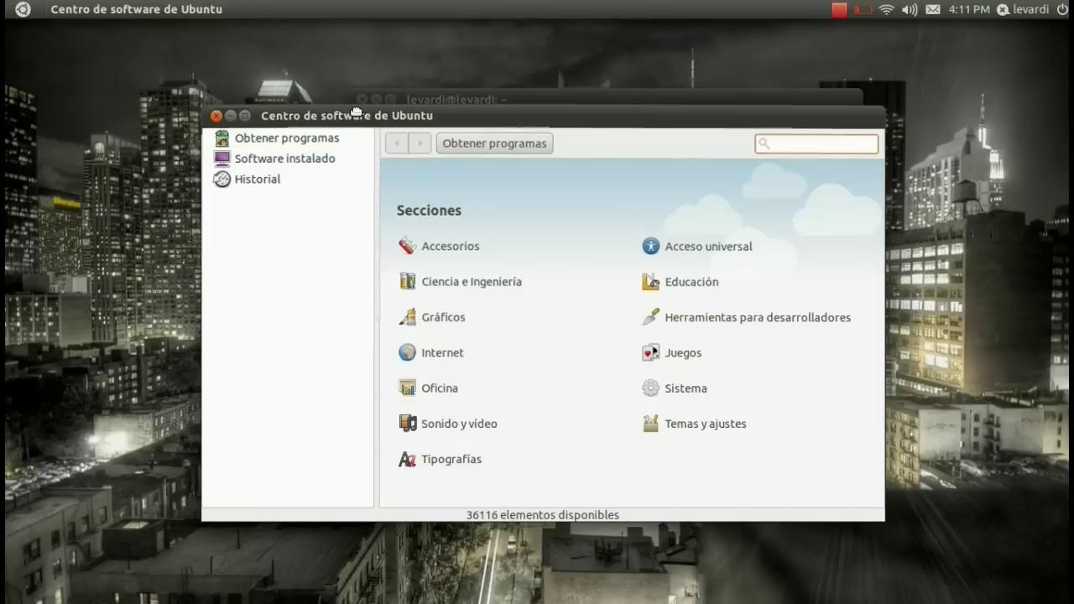
Step: Reposition the Software Center window over the Terminal and browse the Charla programs in the Internet section
drag(345, 122, 354, 101)
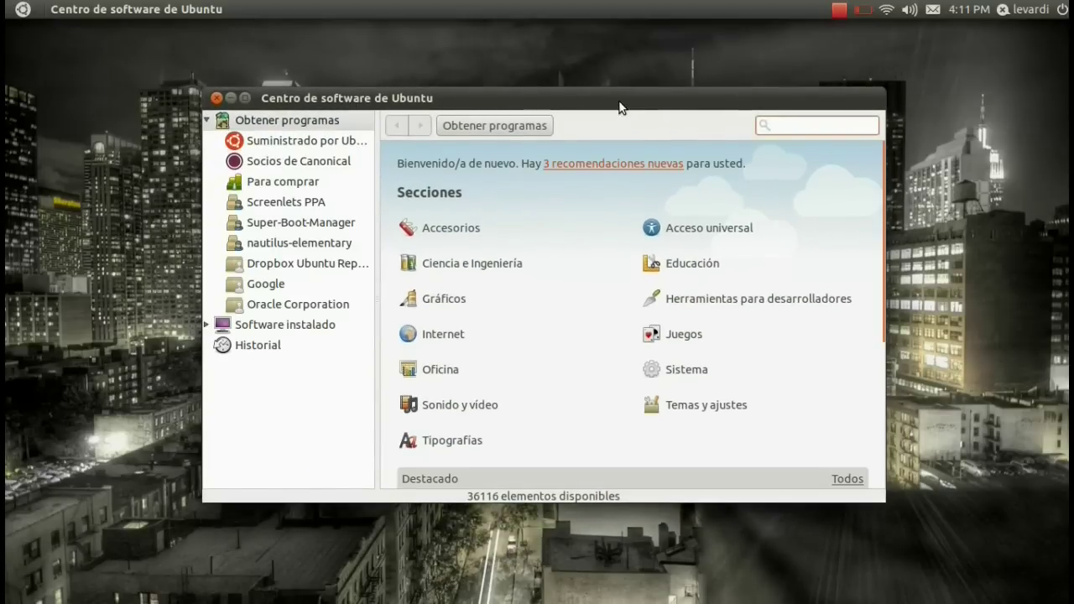
drag(619, 106, 556, 128)
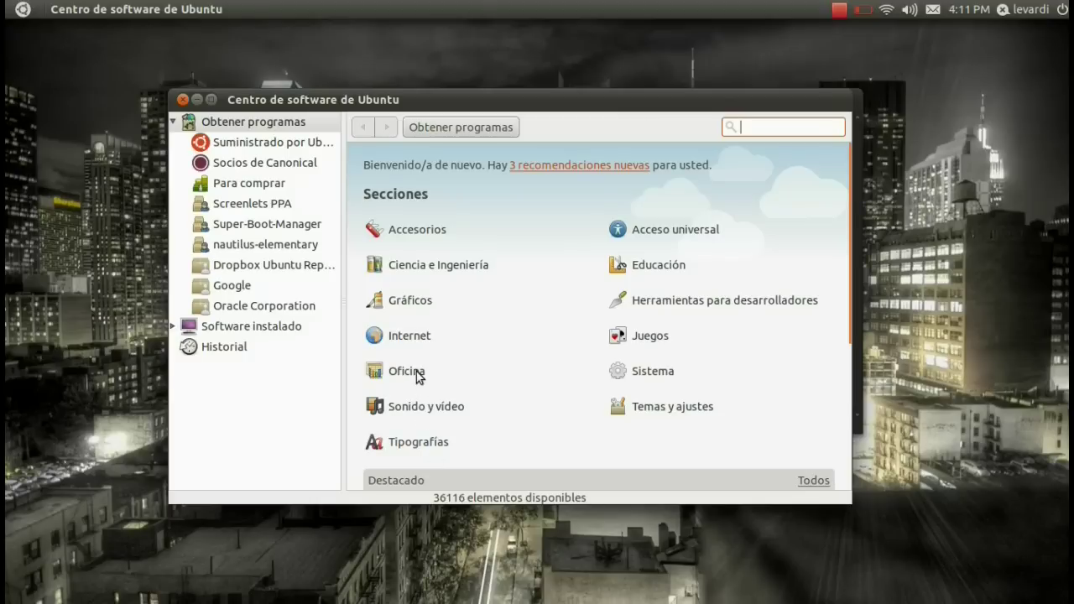
click(408, 339)
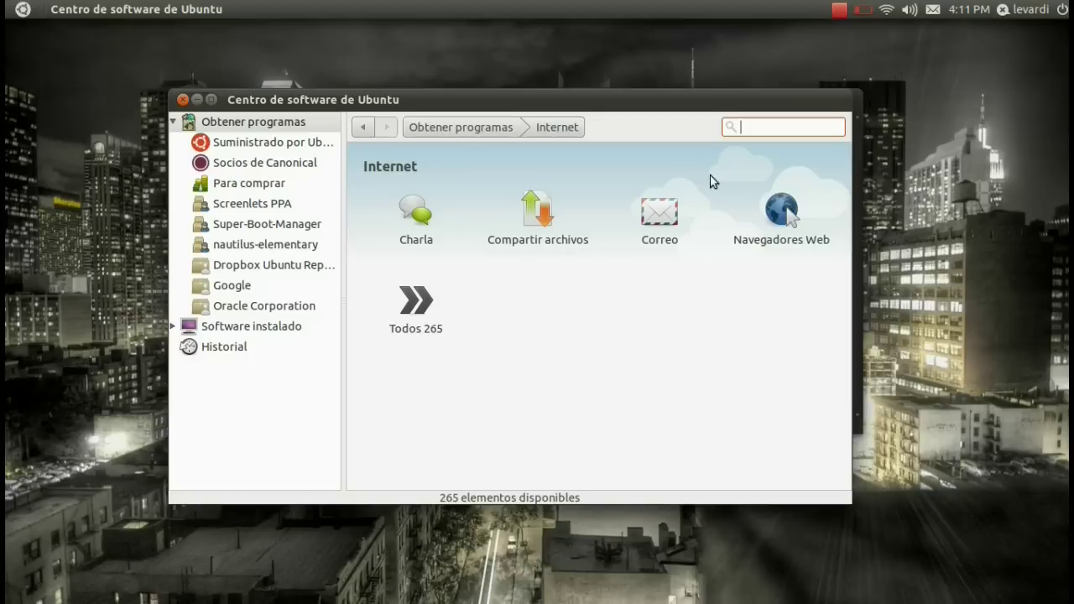
click(413, 210)
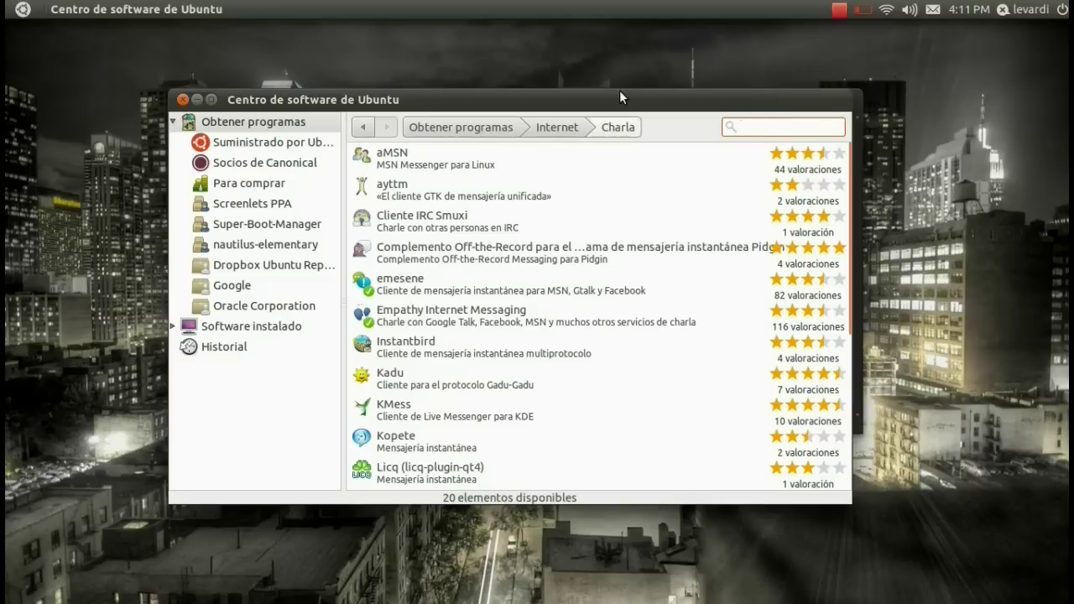
Step: Reposition the Software Center window and check the options offered for aMSN, Empathy Internet Messaging and emesene in the Charla list
drag(619, 90, 634, 81)
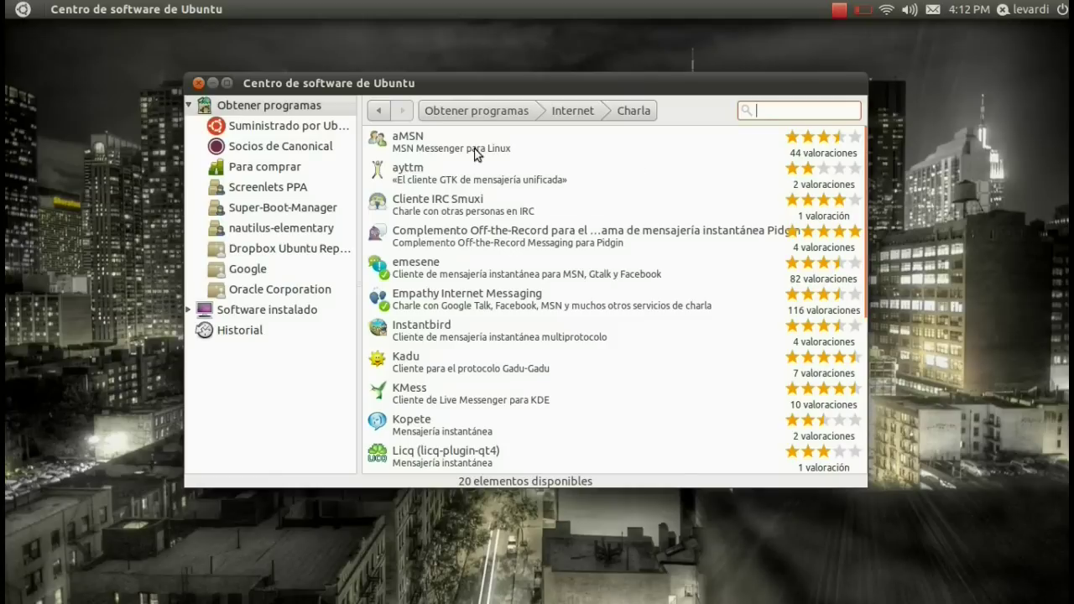
click(424, 139)
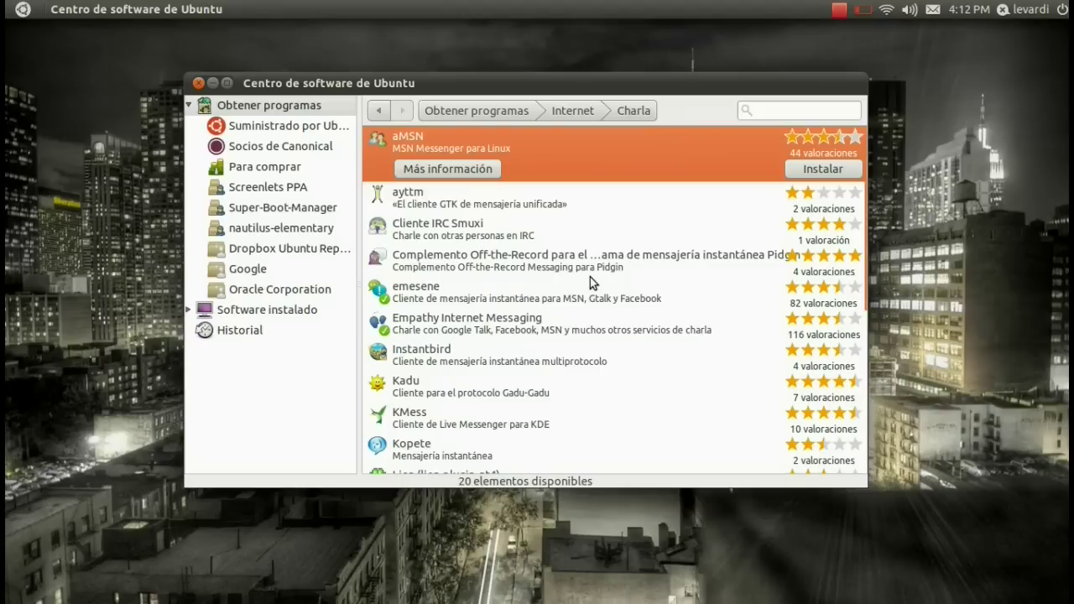
click(564, 315)
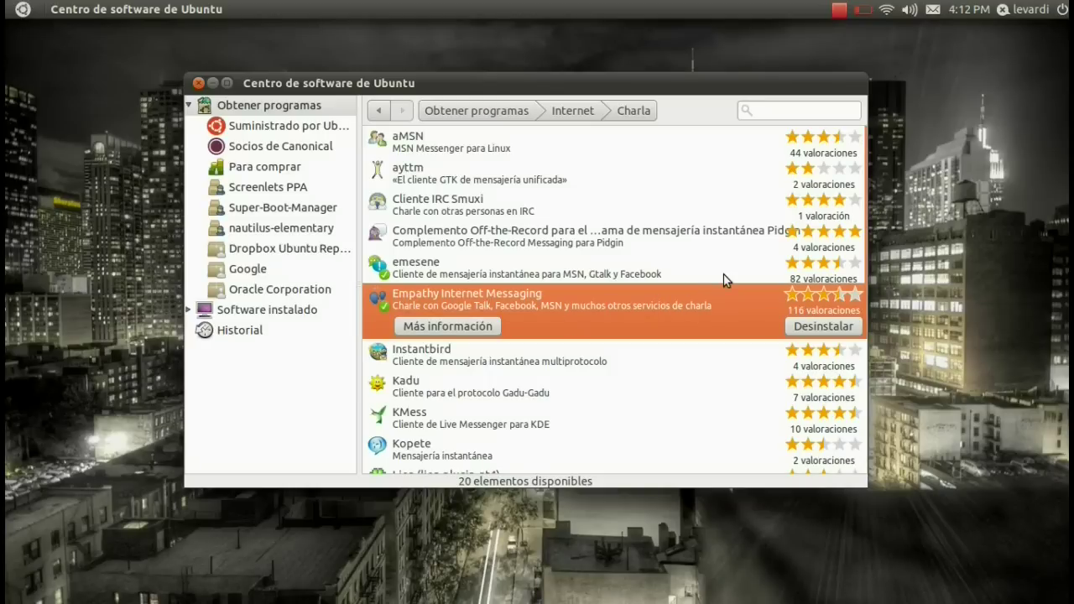
click(545, 257)
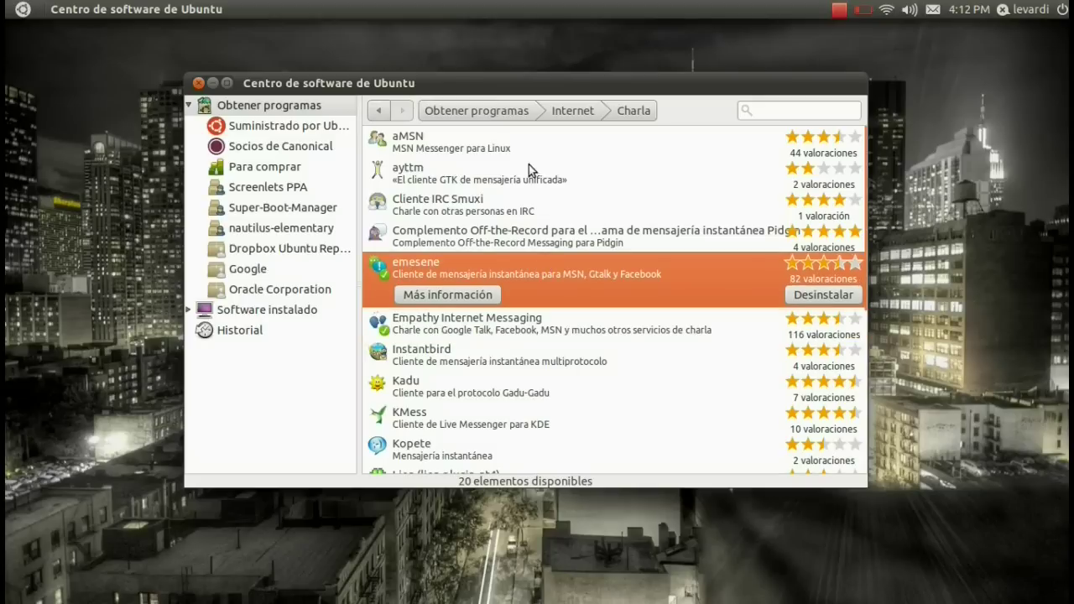
Step: Install aMSN from the Charla list, authenticating with the account password, and check the operation in progress
click(506, 148)
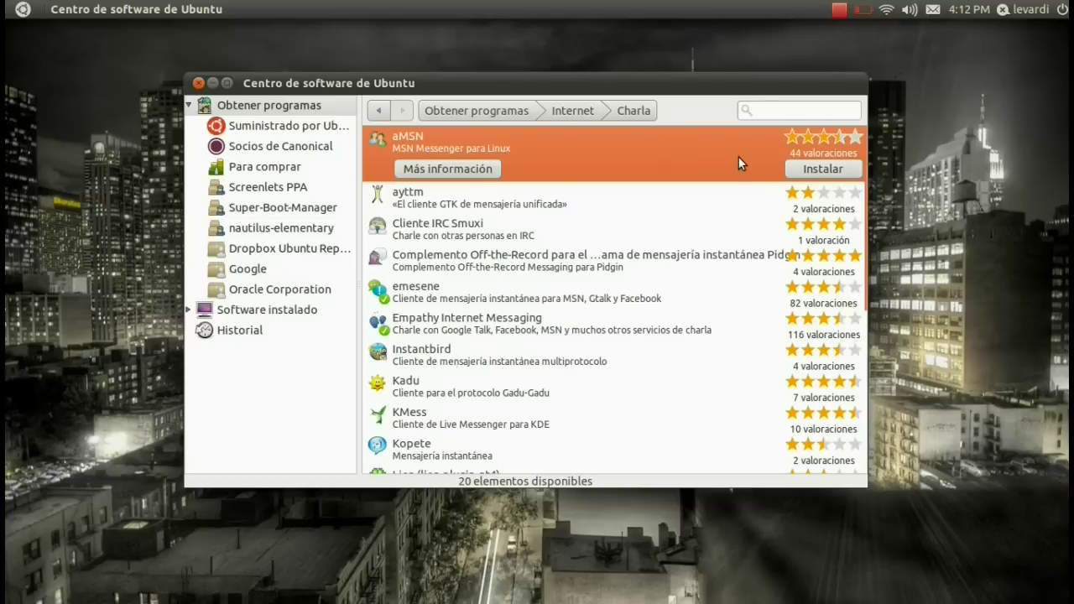
click(807, 172)
text(***)
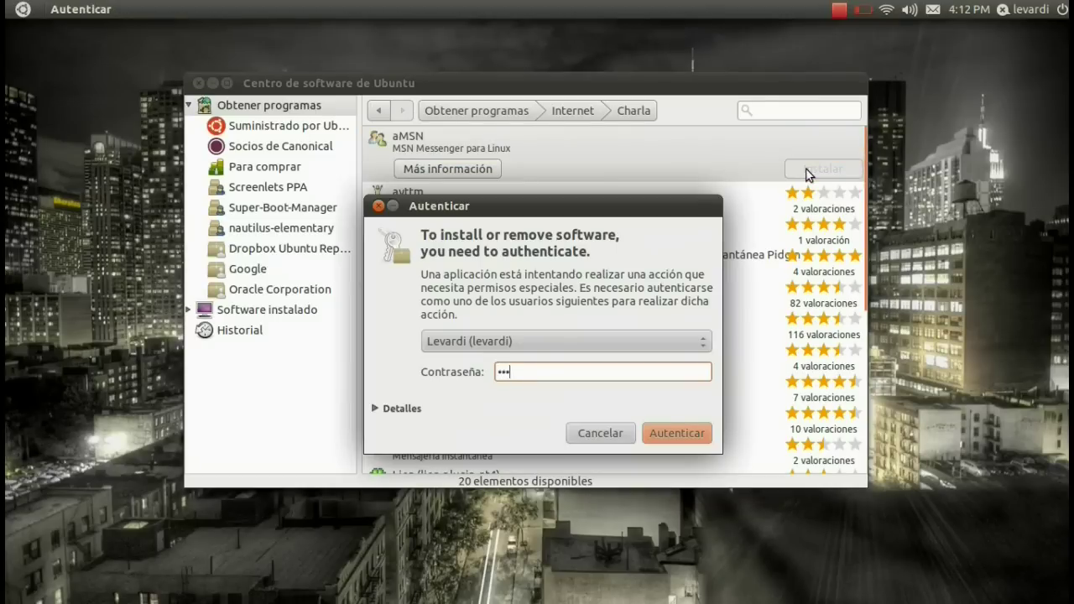
key(Return)
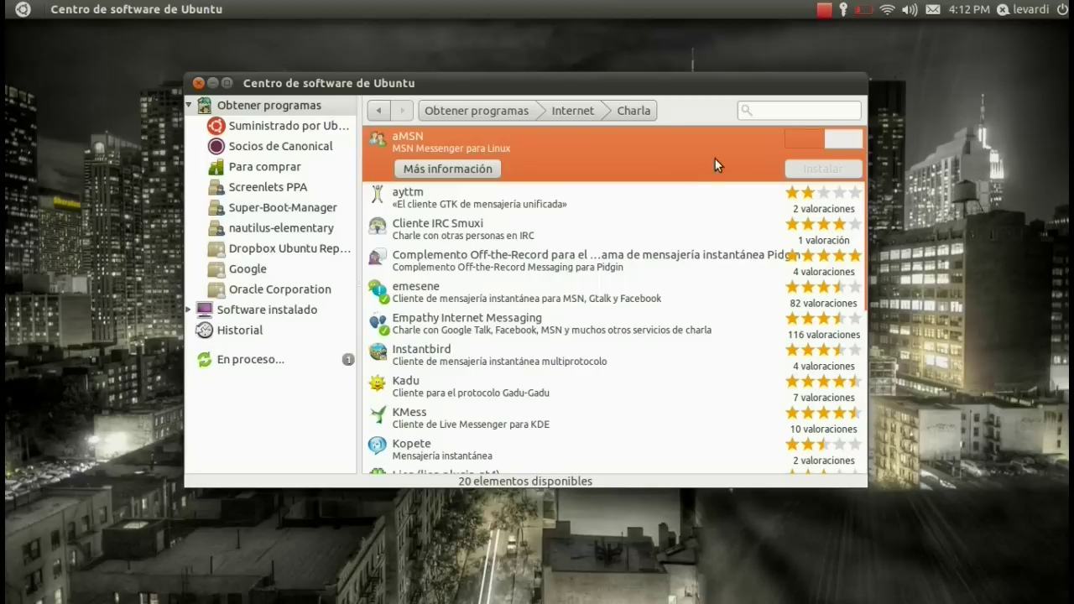
click(265, 359)
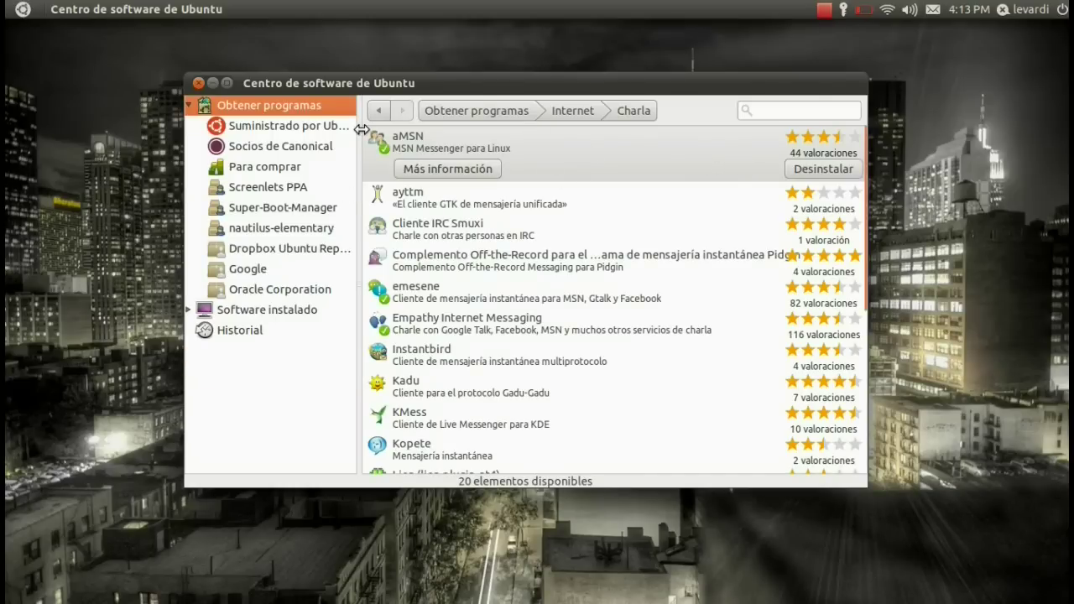
Step: Search the Dash for "amsn" and launch aMSN
click(36, 13)
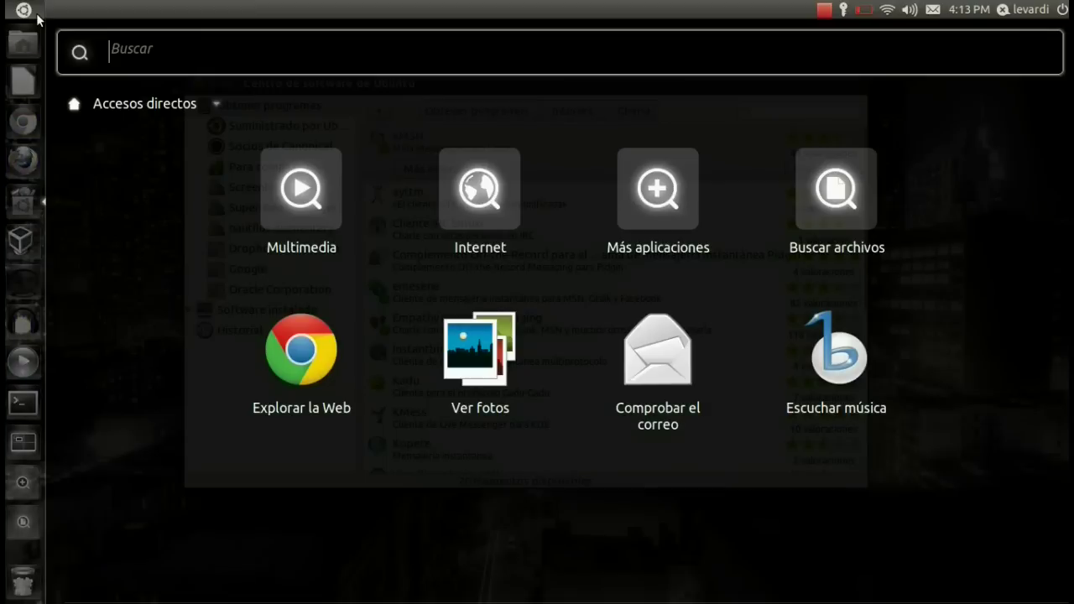
text(amsn)
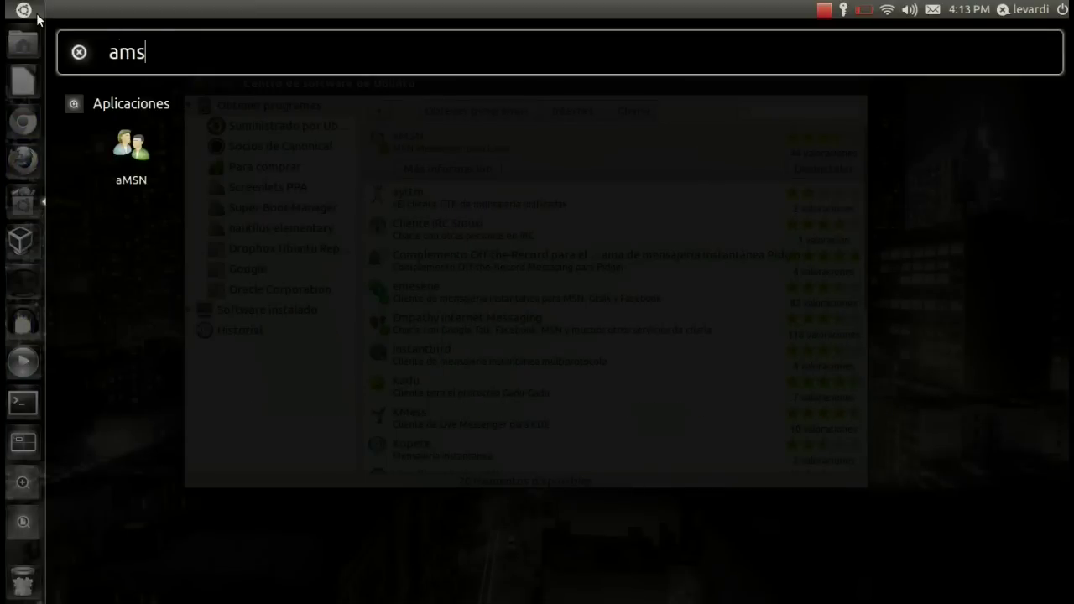
click(138, 162)
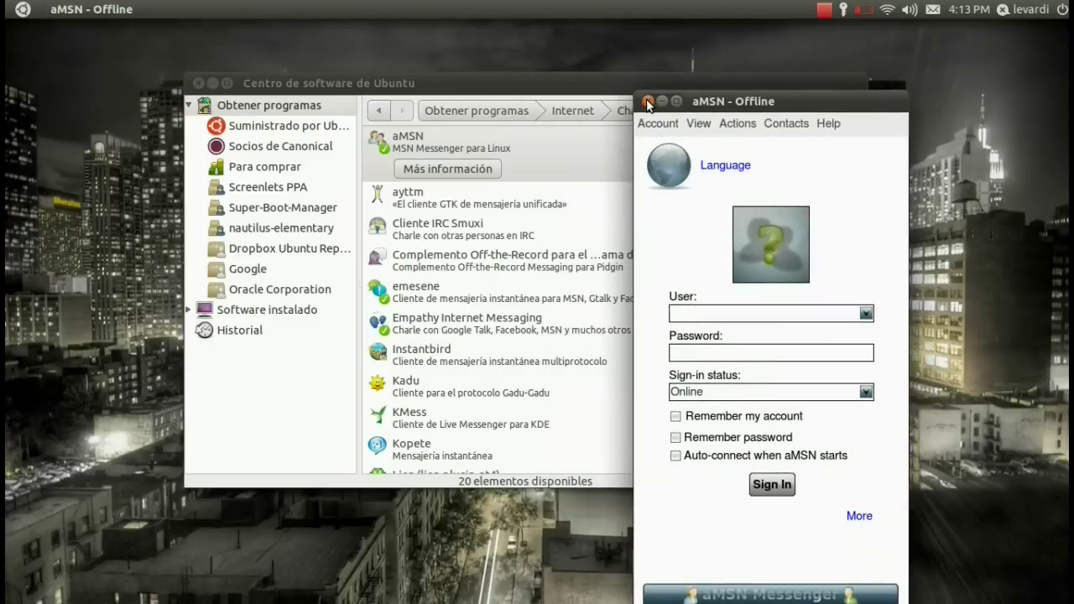
Step: Quit aMSN completely and uninstall it in the Software Center
click(648, 102)
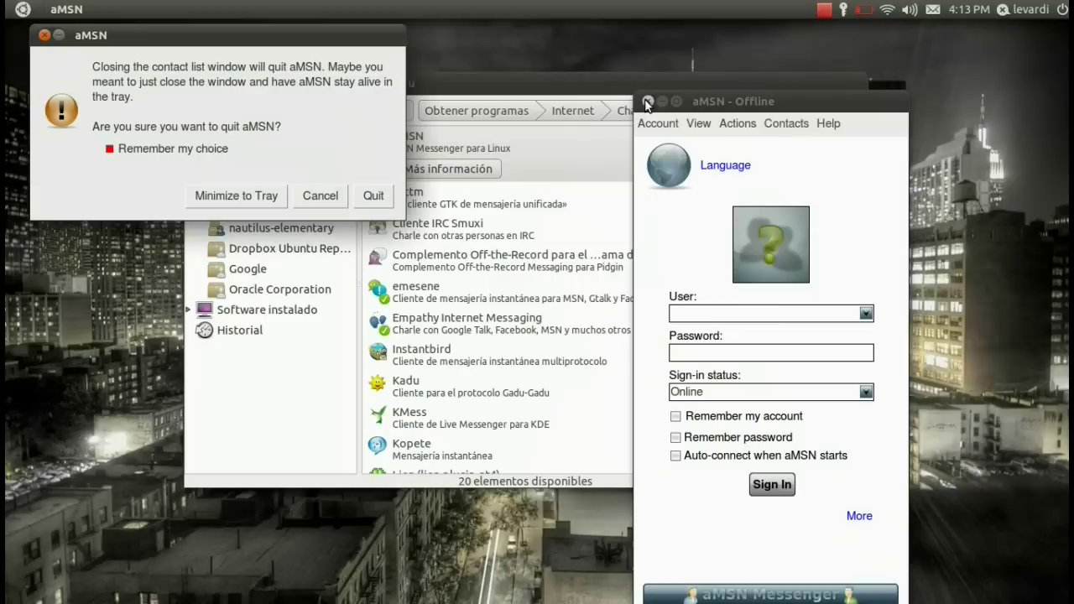
click(353, 194)
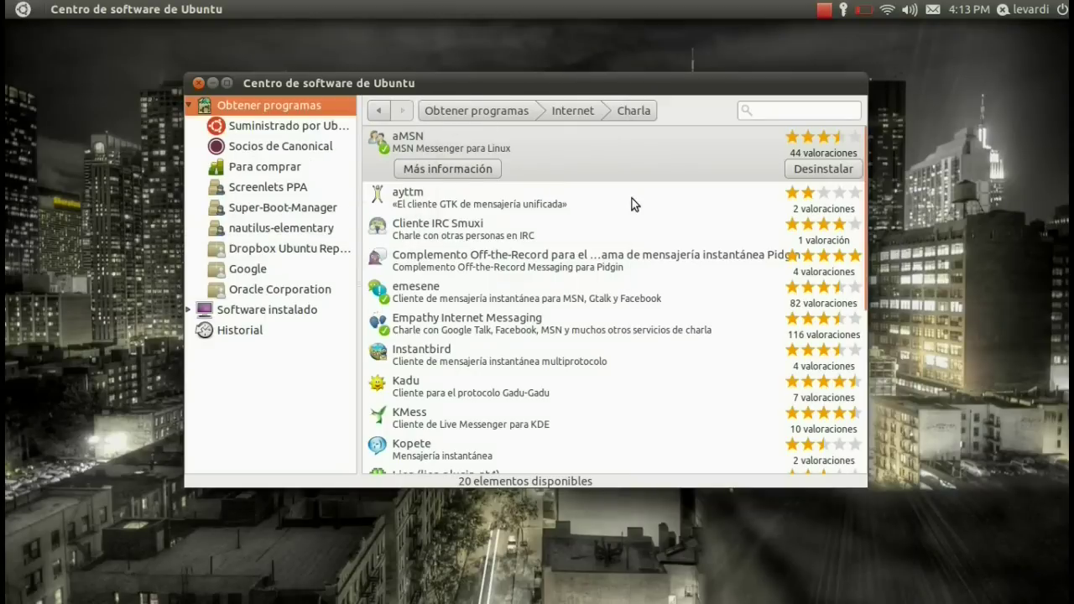
click(827, 169)
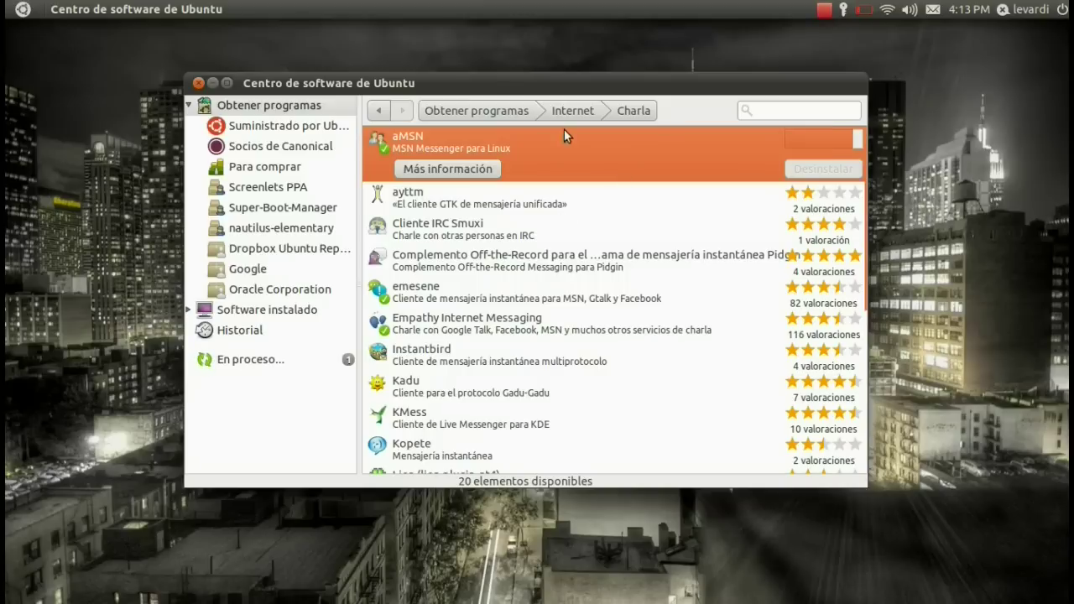
Step: Move the Software Center down to uncover the Terminal, reposition the Terminal in front of it, and close the Terminal
drag(511, 89, 517, 196)
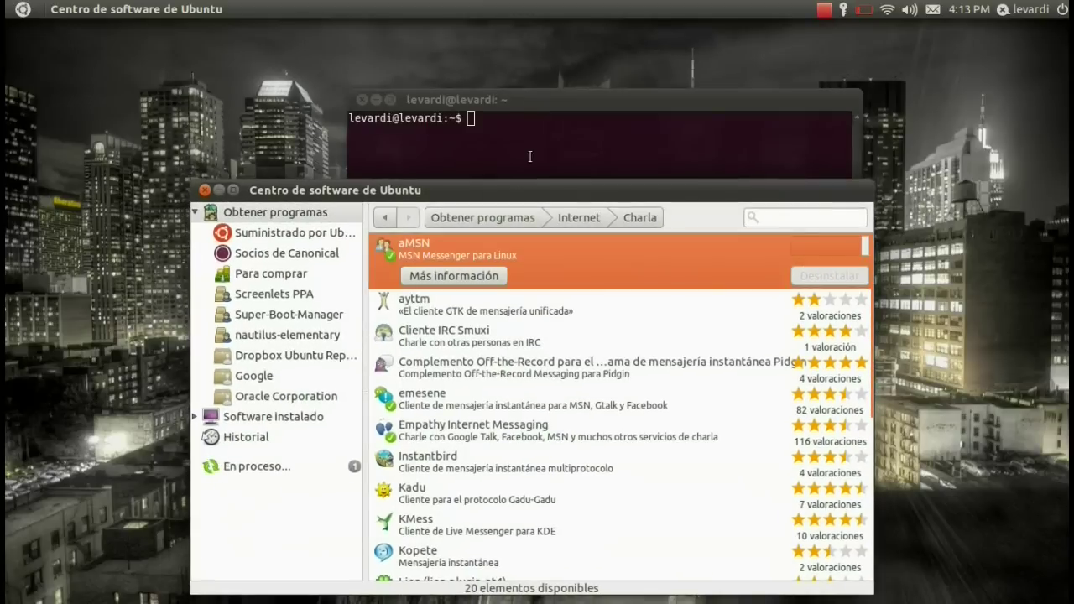
click(554, 110)
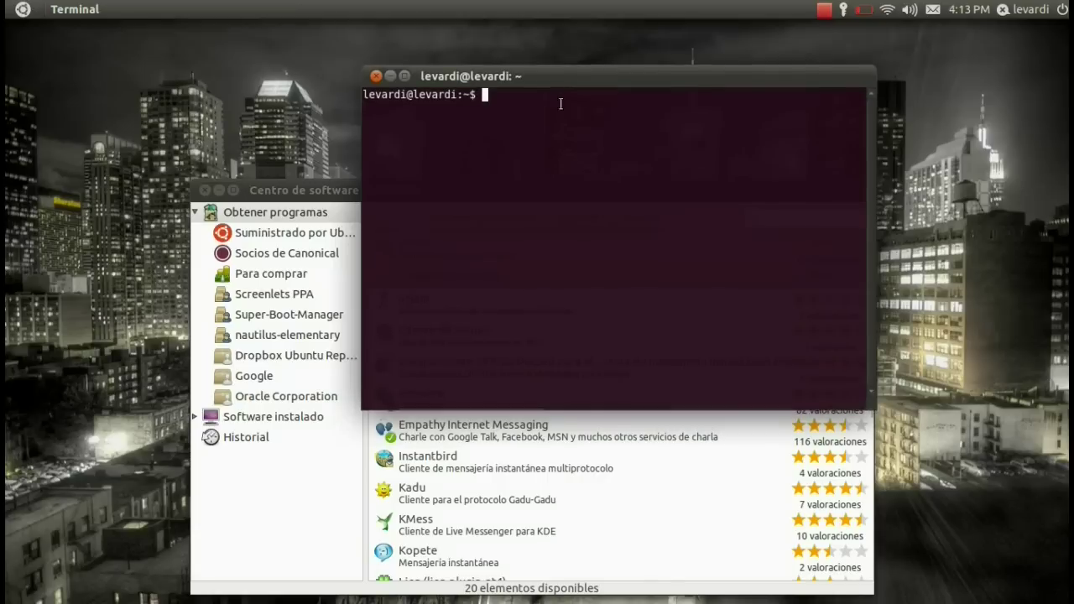
drag(549, 125, 604, 228)
click(604, 228)
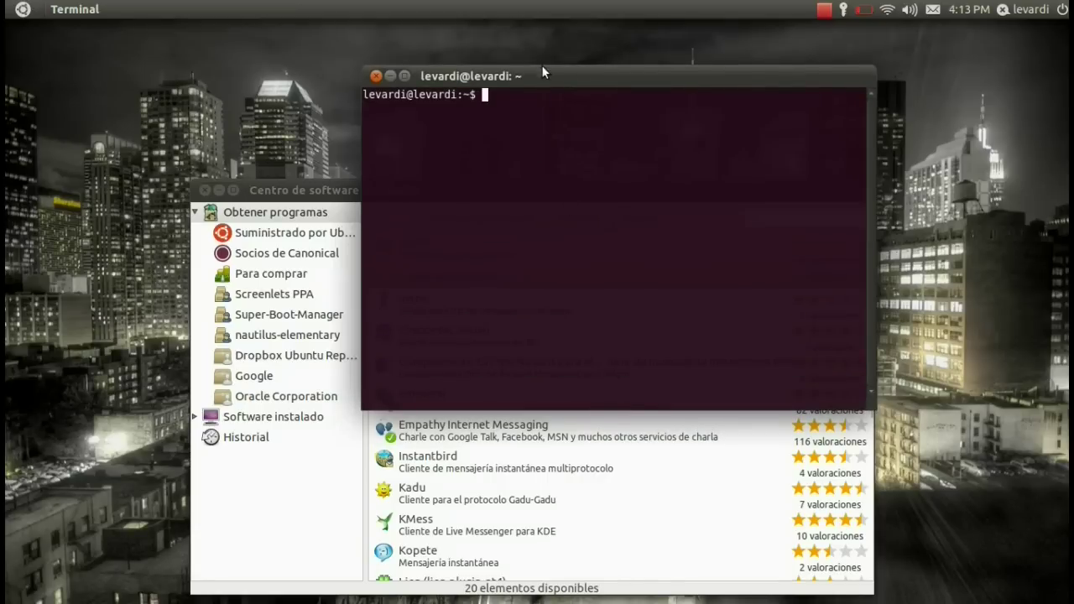
drag(543, 73, 554, 89)
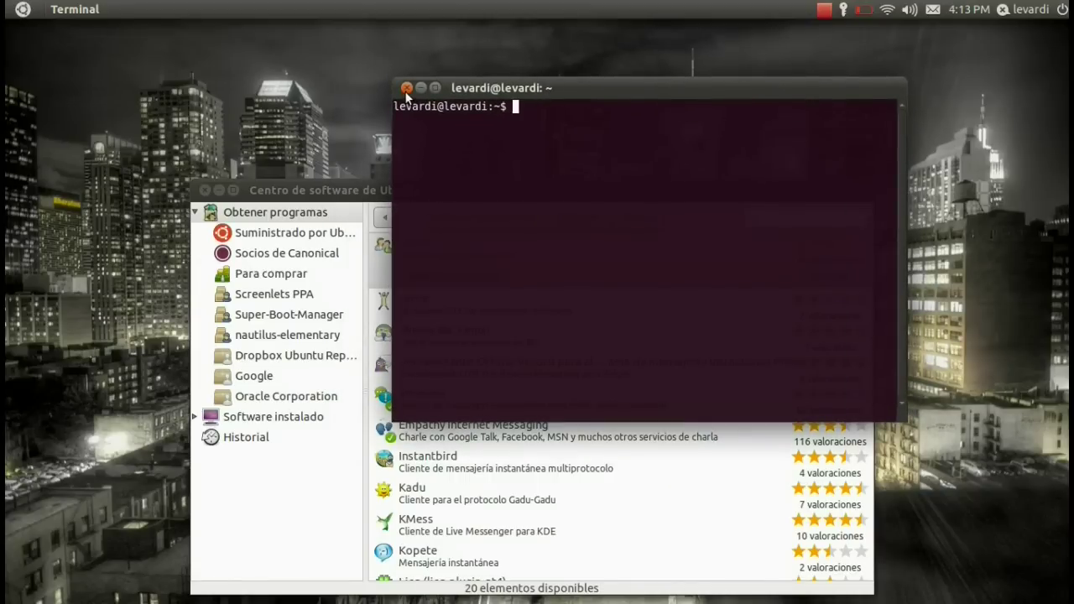
click(407, 88)
Step: Move the Software Center window up, return to the Obtener programas overview, and close the Software Center
drag(443, 193, 500, 49)
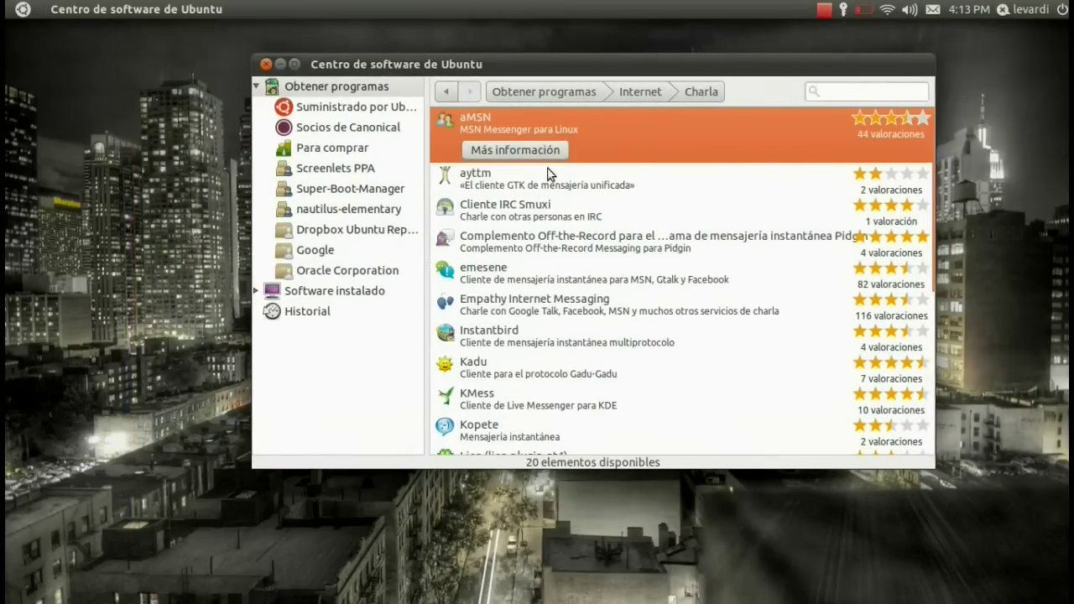
click(548, 98)
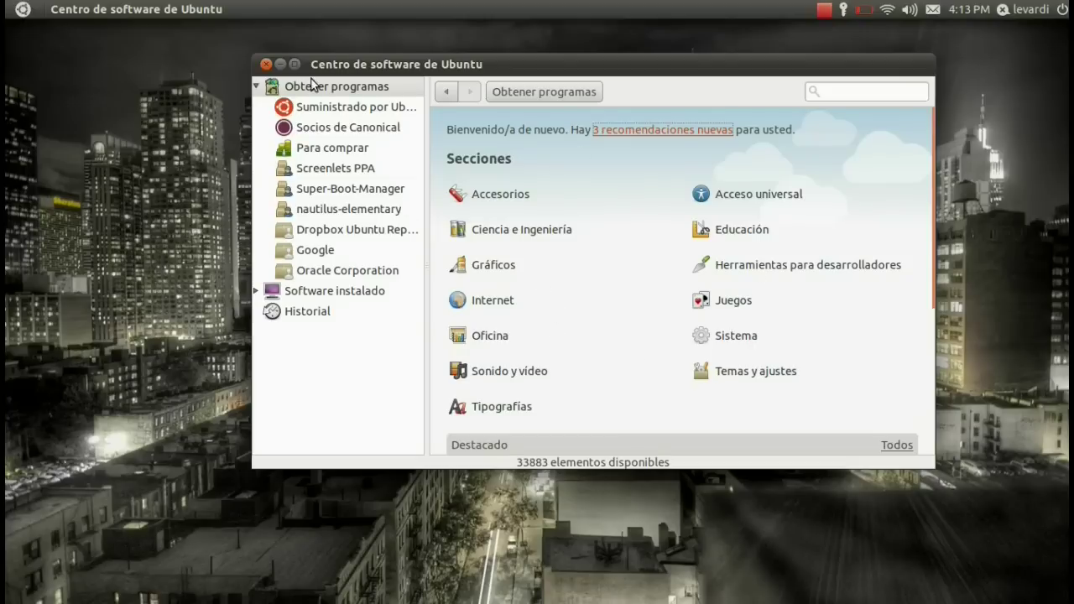
click(266, 64)
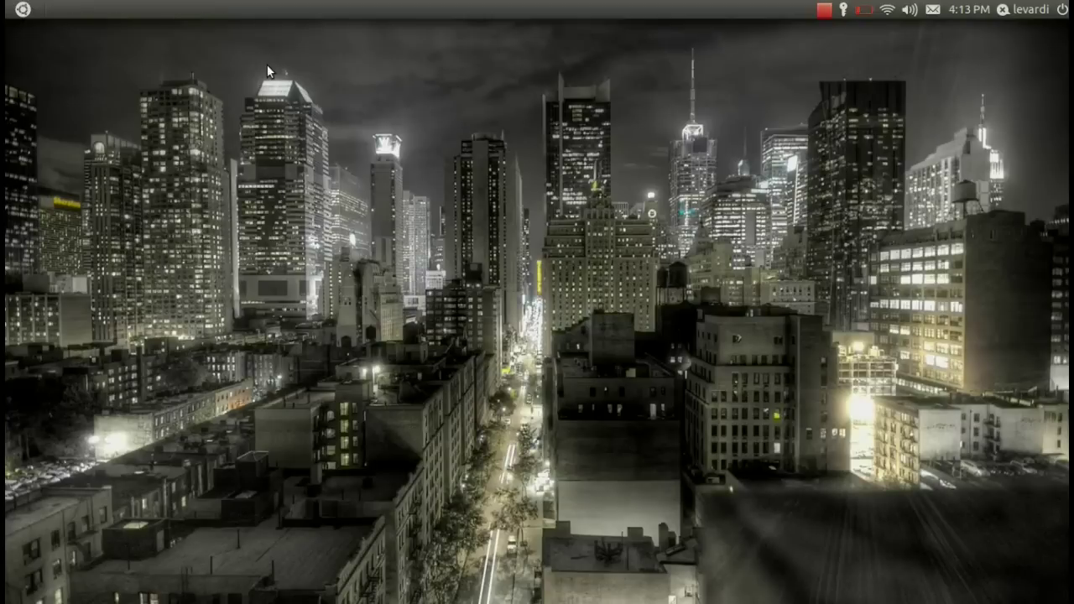
Step: Switch to LibreOffice from the launcher and create a new text document (Documento de texto)
click(20, 10)
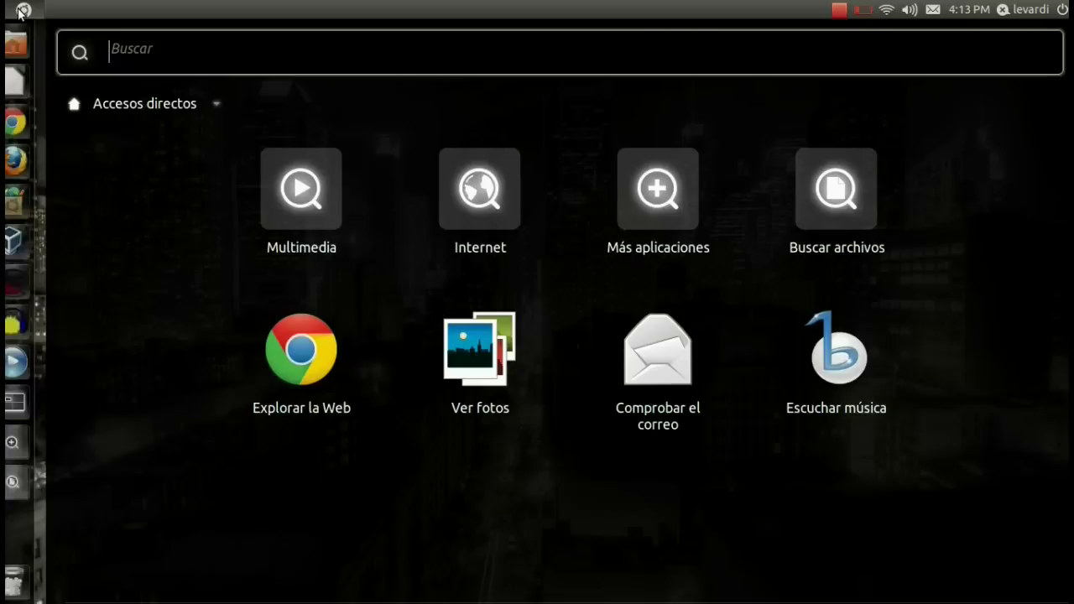
click(20, 10)
click(22, 84)
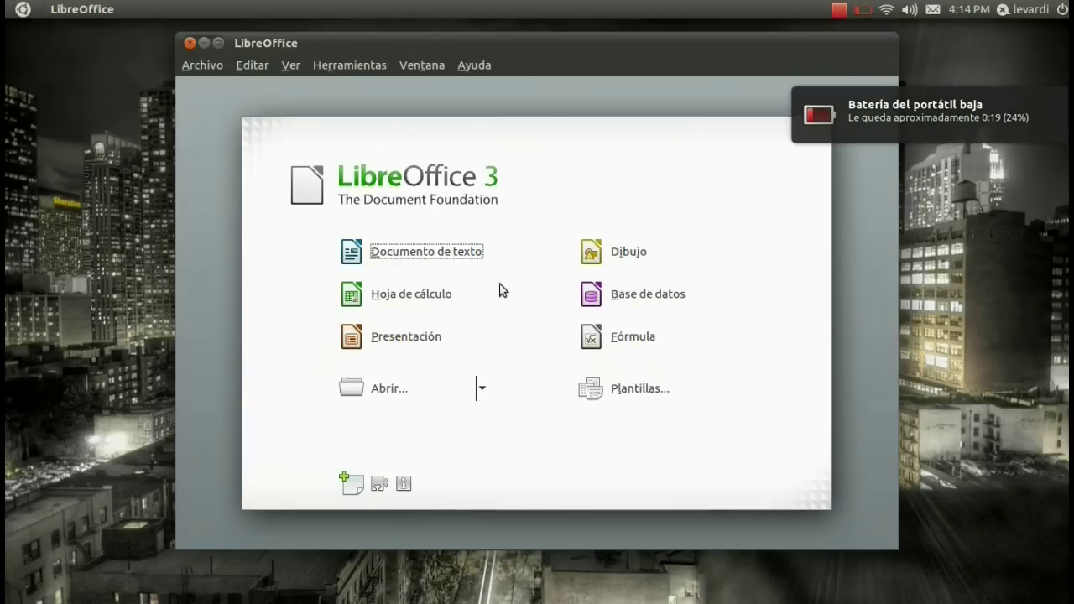
click(469, 245)
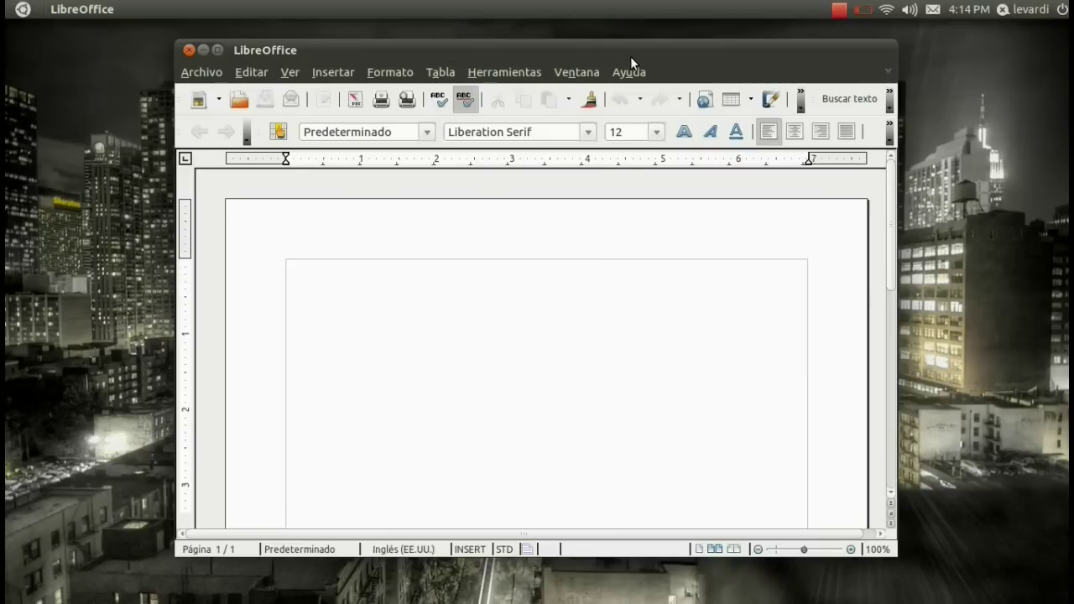
Step: Look through the fonts available for the blank text document and move its window around the desktop
drag(630, 57, 636, 92)
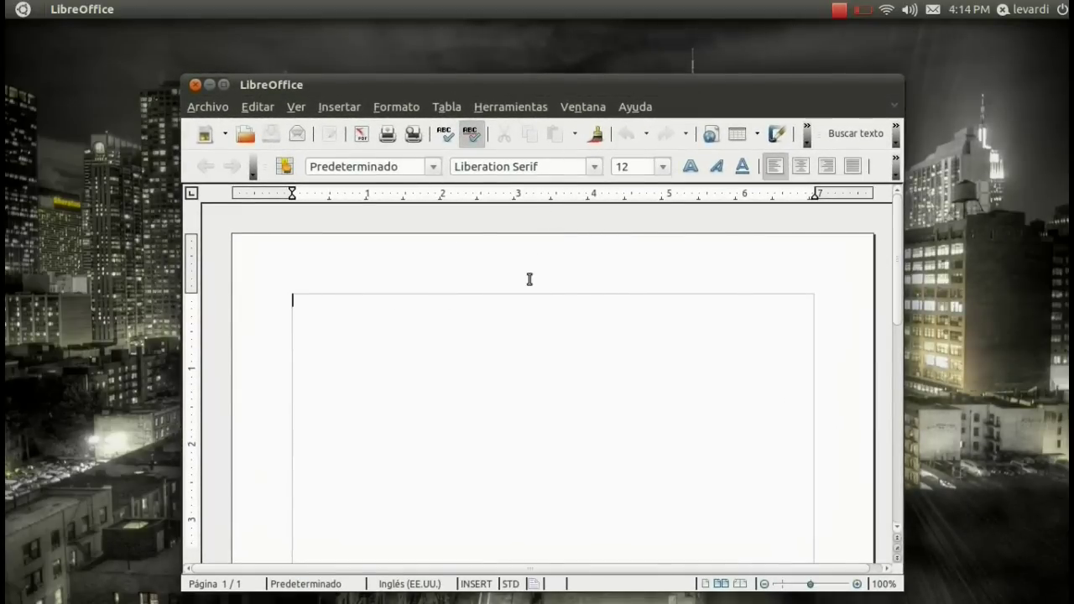
click(594, 168)
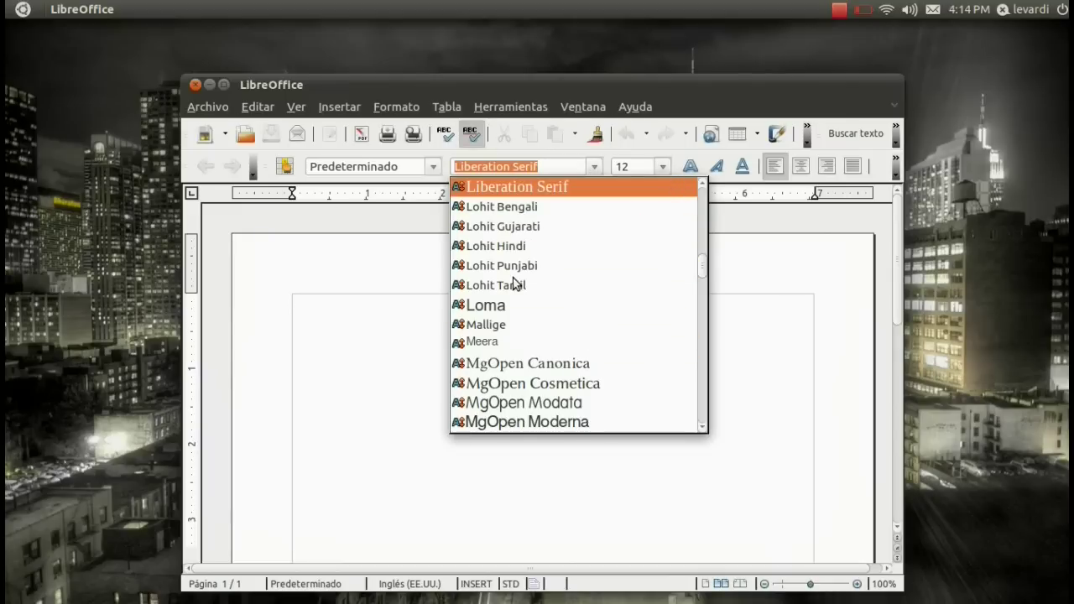
click(333, 322)
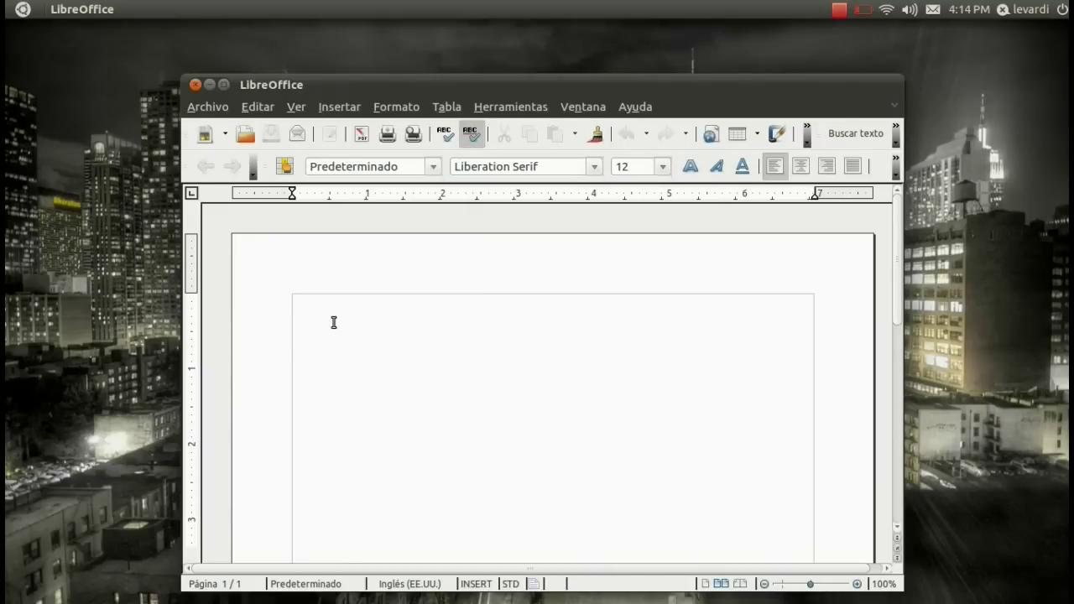
drag(515, 89, 547, 62)
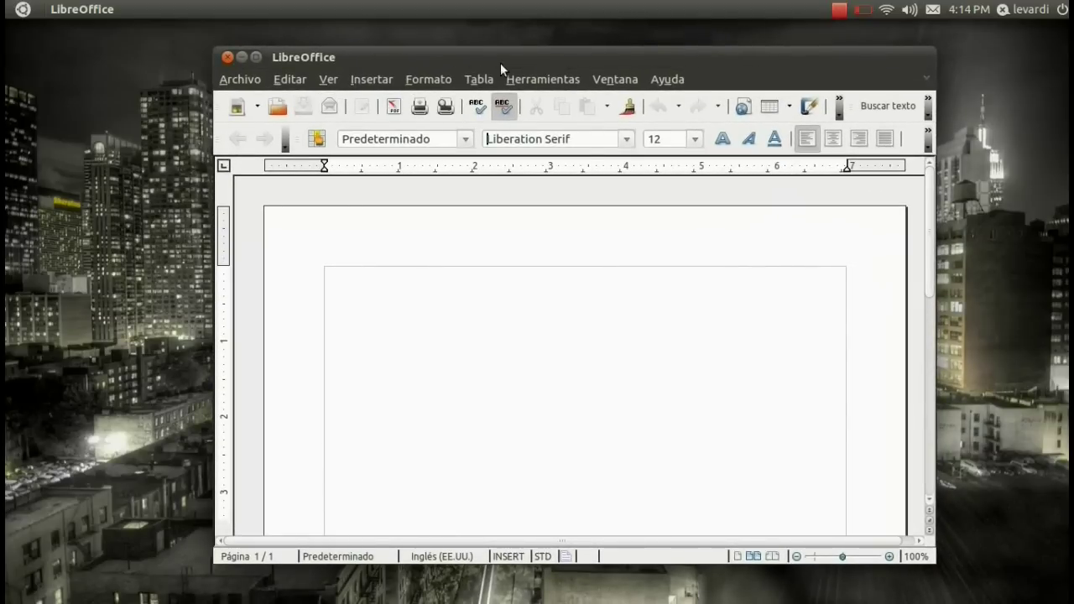
drag(507, 55, 461, 77)
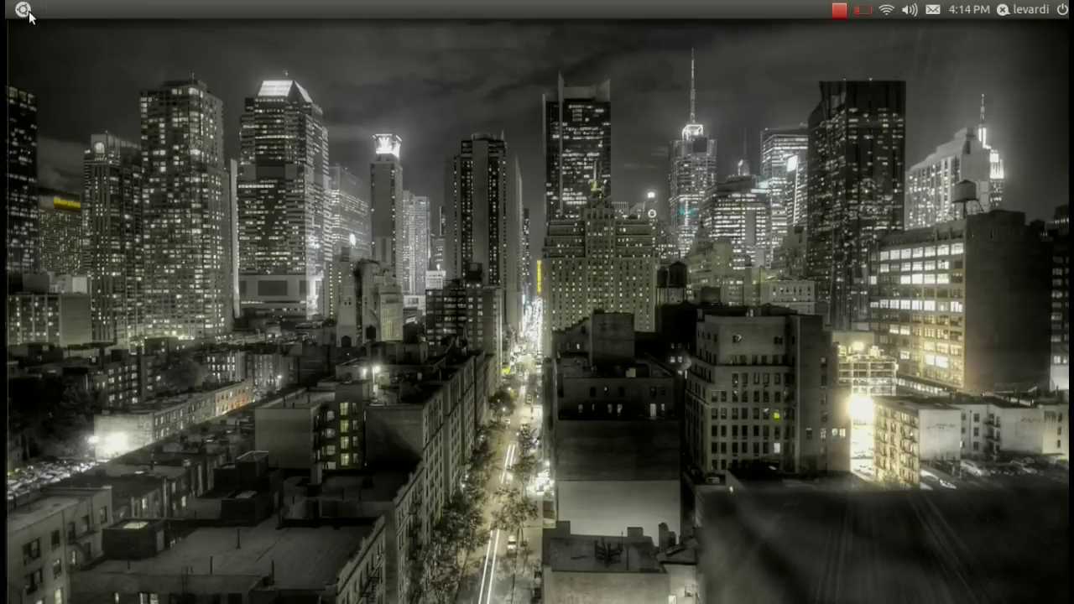
Step: Open and close the Dash from the empty desktop to show its shortcuts (Accesos directos) and the hidden launcher
mouse_move(13, 8)
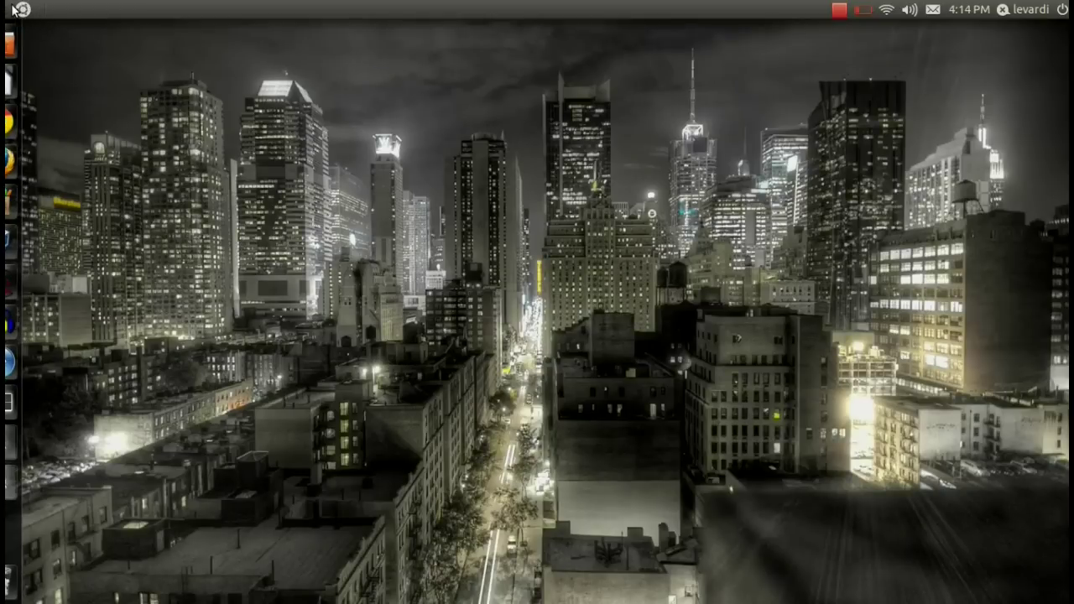
click(13, 8)
click(12, 9)
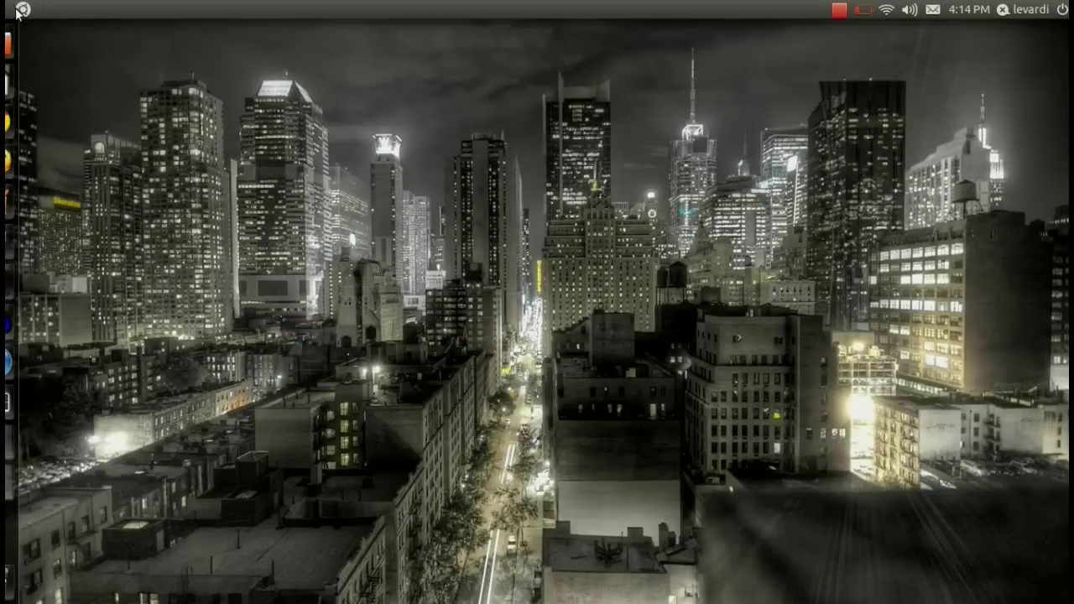
click(17, 10)
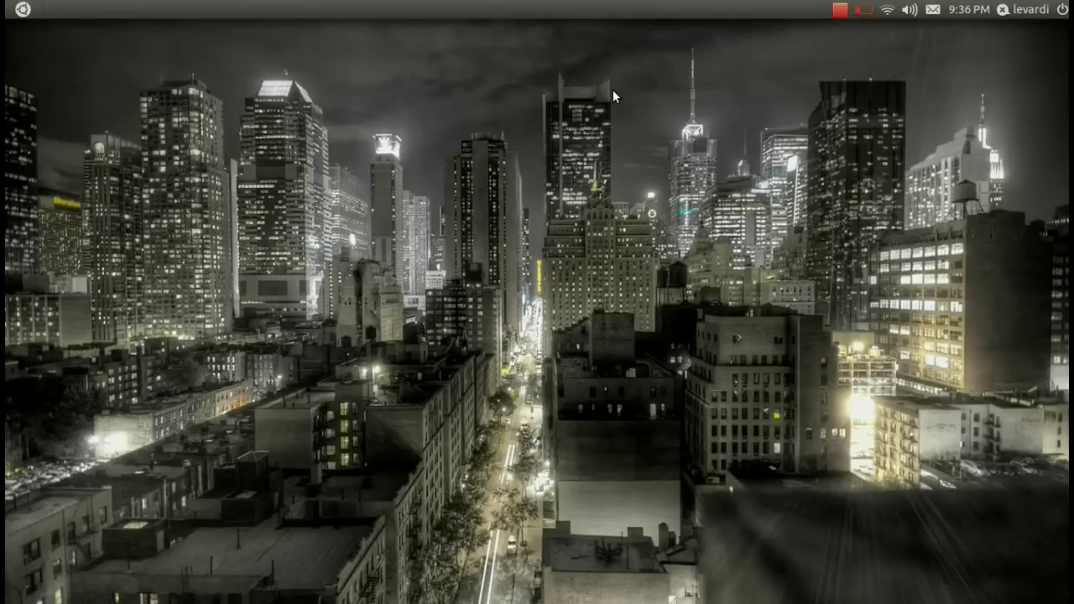
click(37, 11)
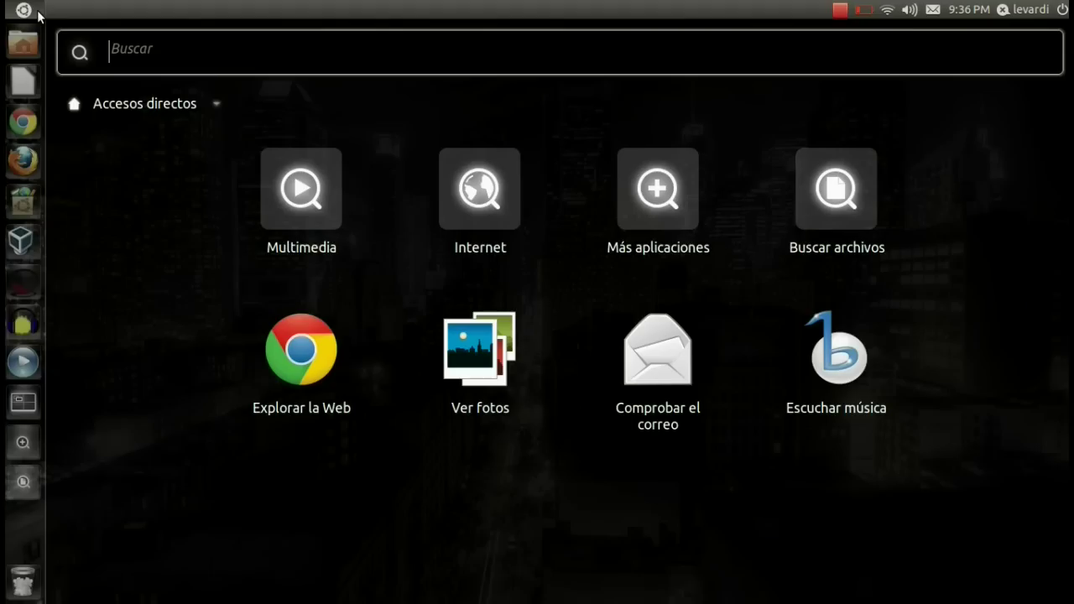
click(22, 9)
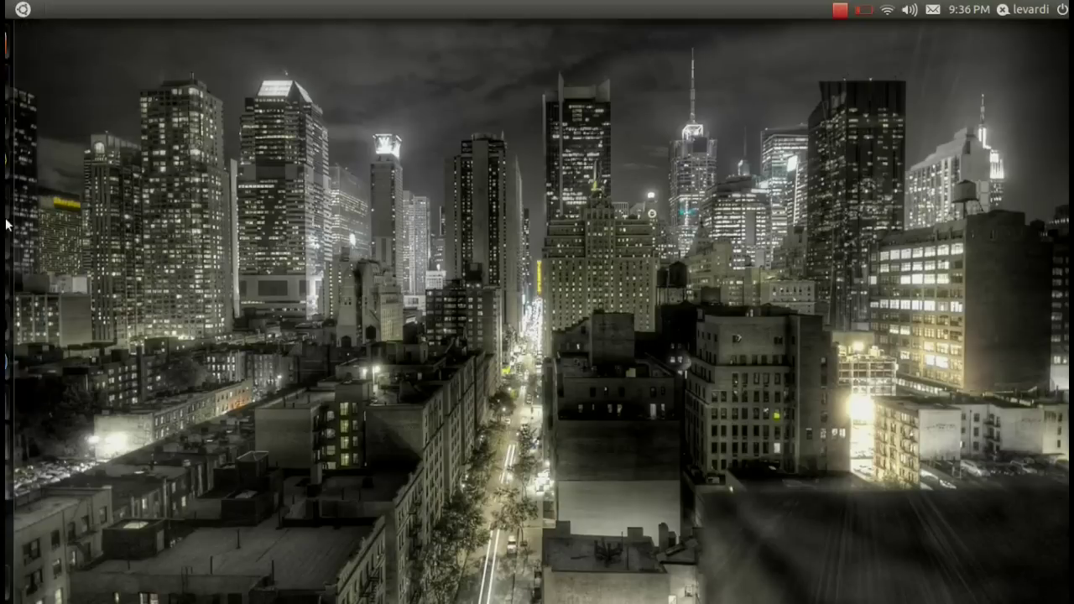
click(14, 8)
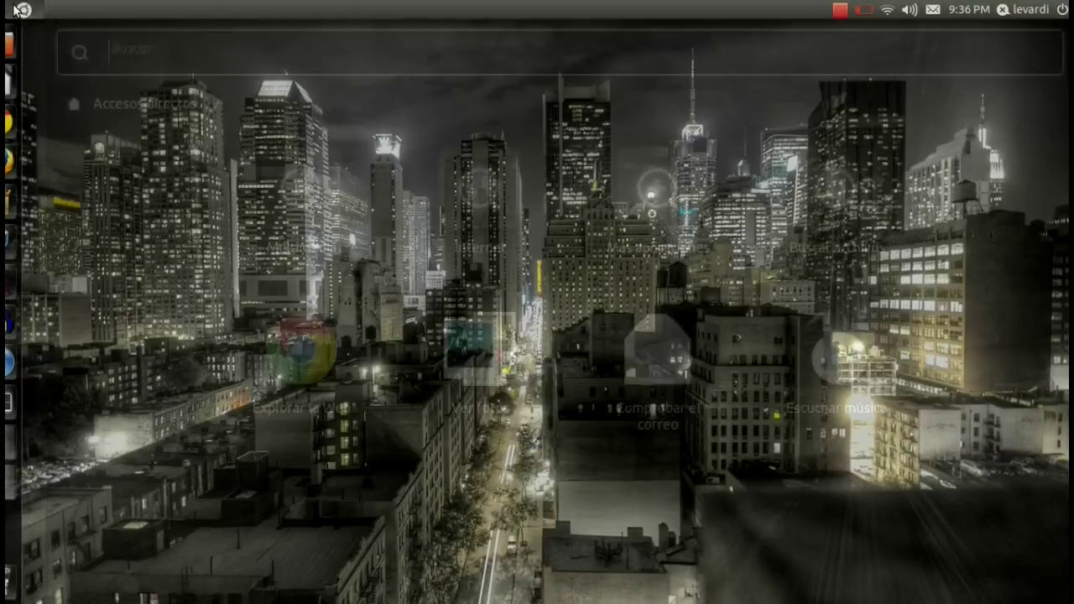
Step: Close the Dash and remove Firefox from the launcher by turning off its Mantener en el lanzador option
click(14, 8)
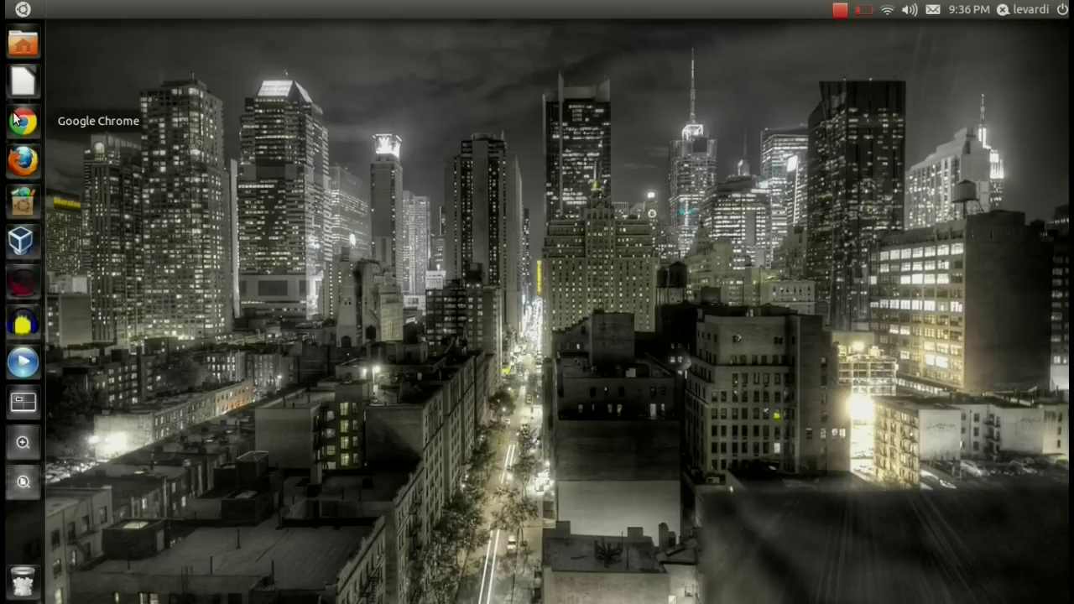
right_click(22, 163)
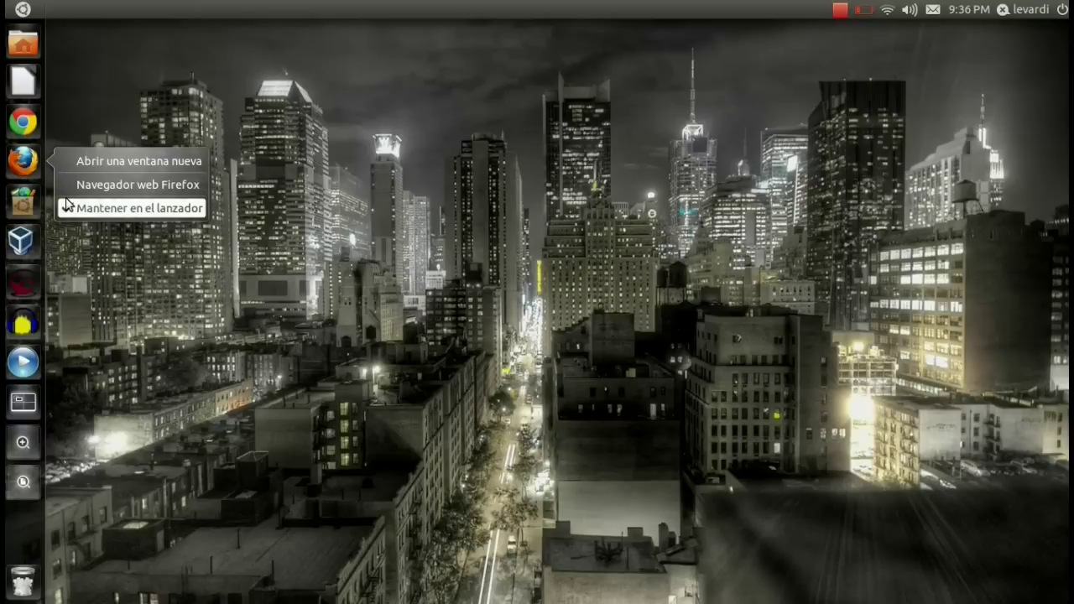
click(126, 207)
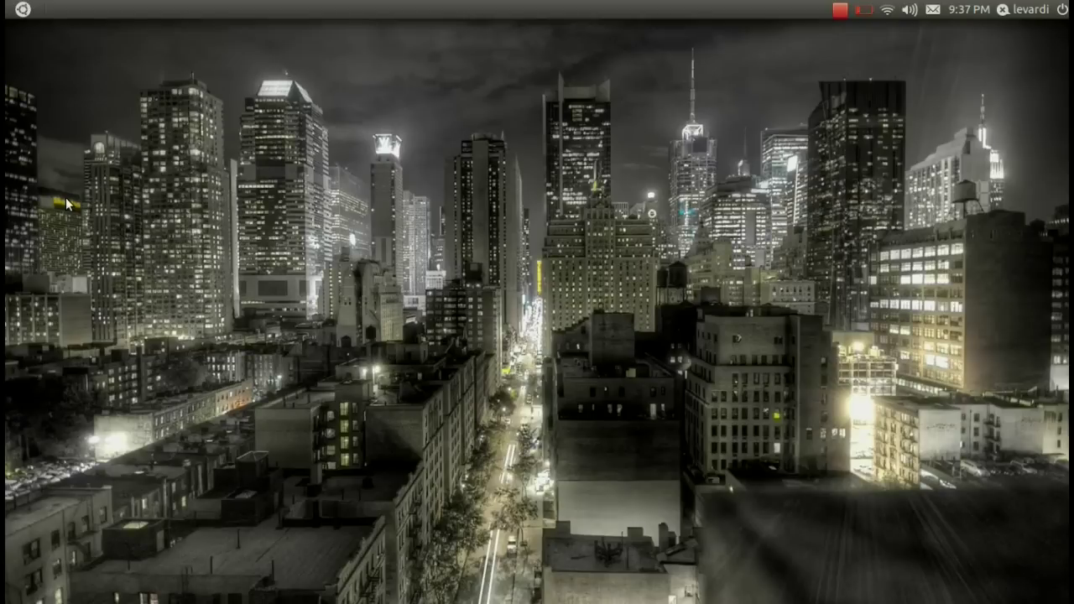
Step: Search the Dash for "fire", pin Navegador web Firefox to the launcher above Google Chrome, and reveal the launcher
click(22, 10)
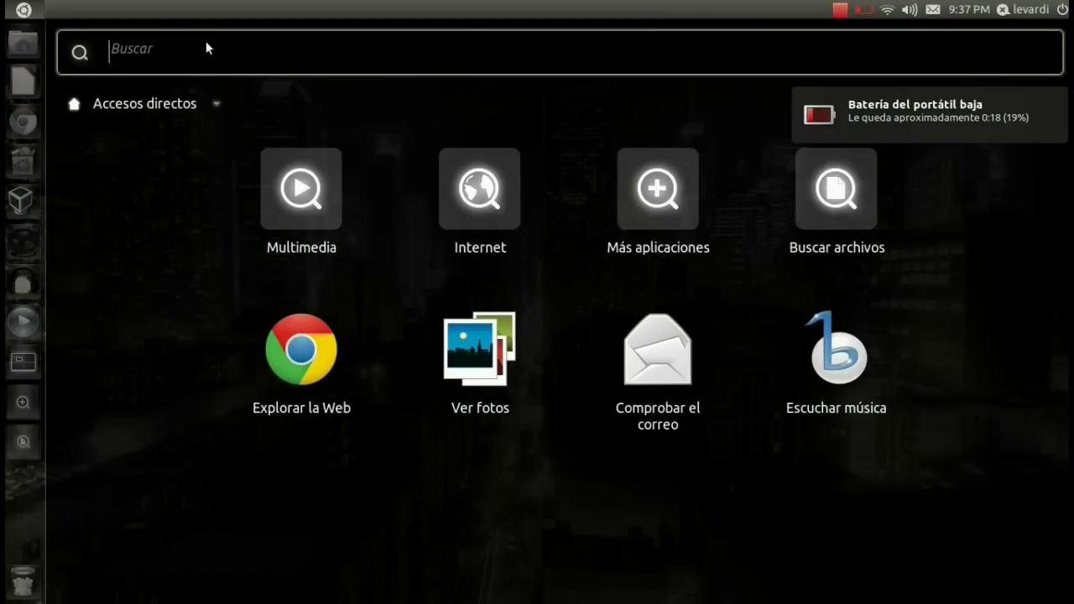
text(fire)
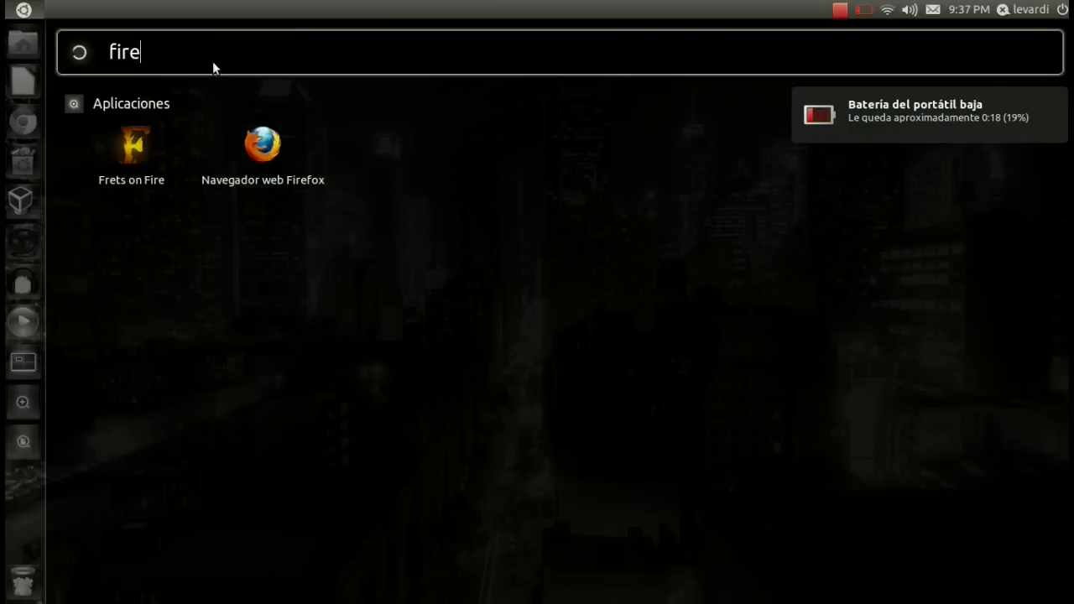
click(253, 139)
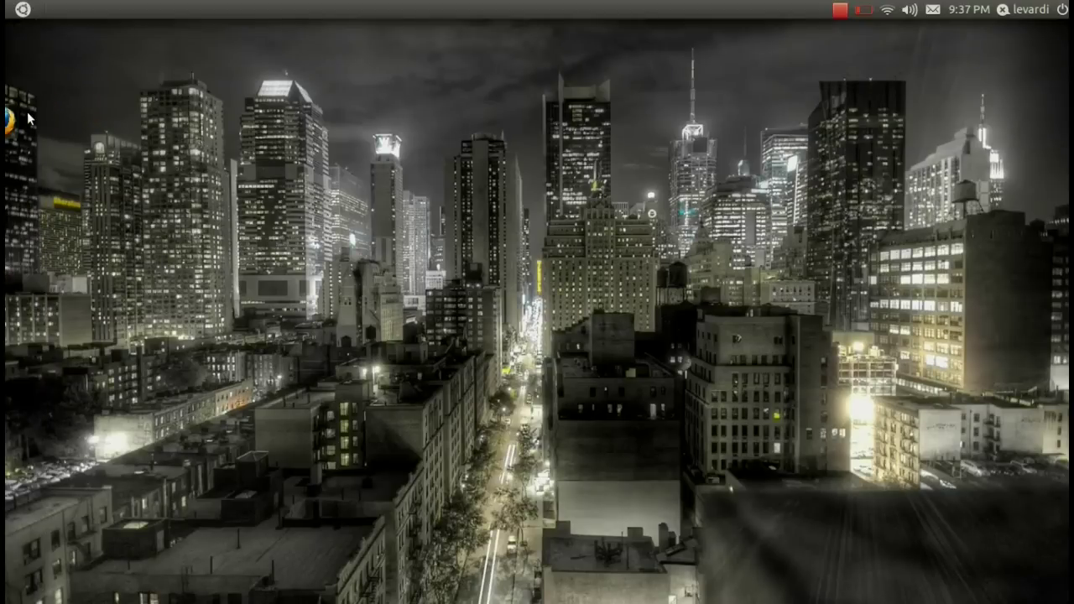
click(23, 9)
click(23, 9)
click(27, 10)
click(27, 9)
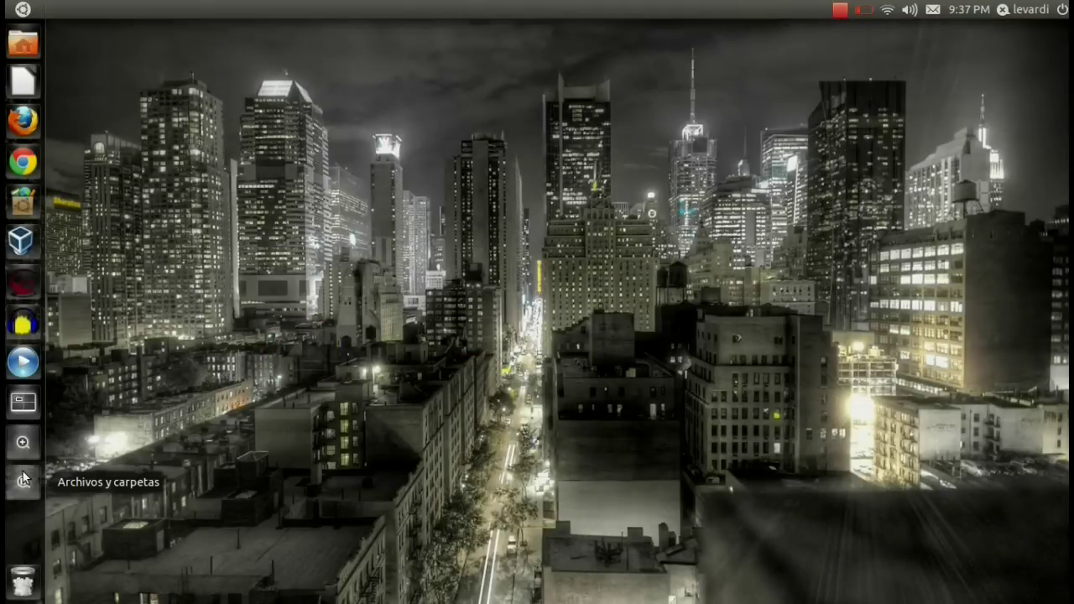
Step: Look through the launcher's workspace overview, the Aplicaciones list and the Archivos y carpetas view, closing each one
click(28, 420)
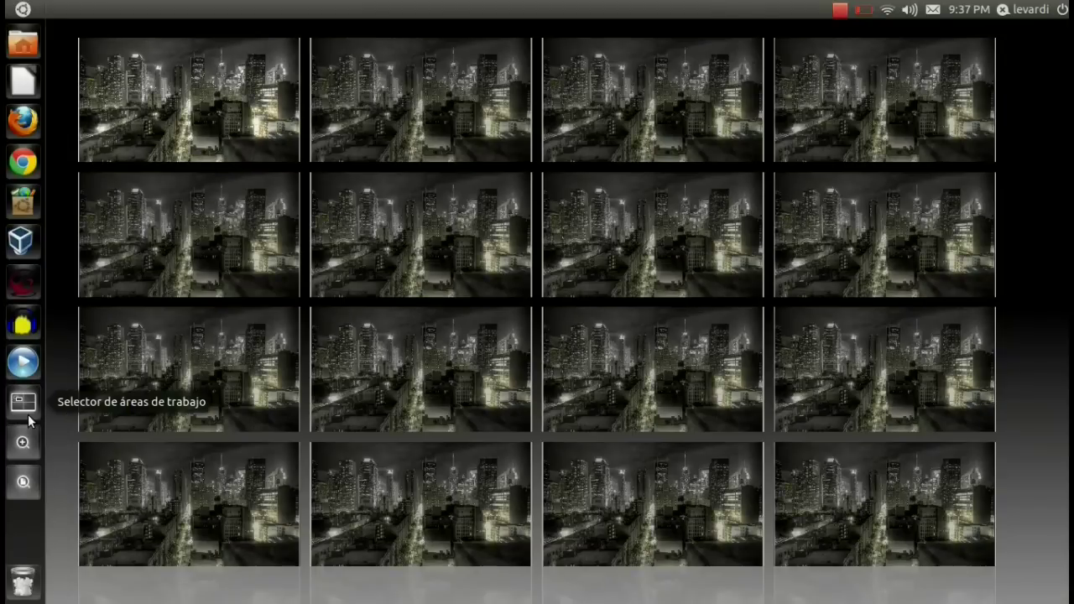
click(29, 420)
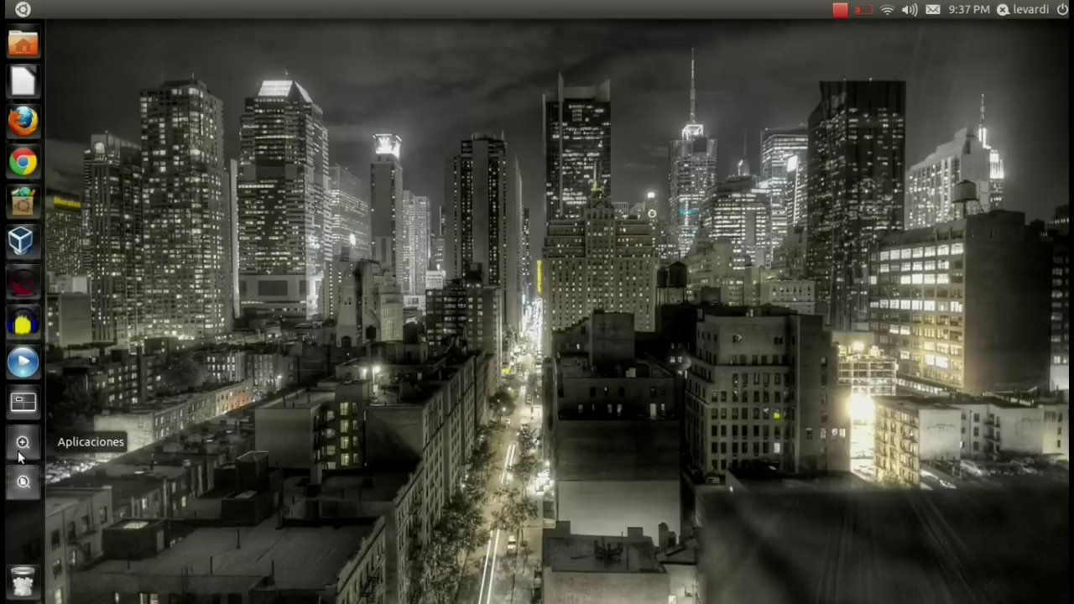
click(22, 445)
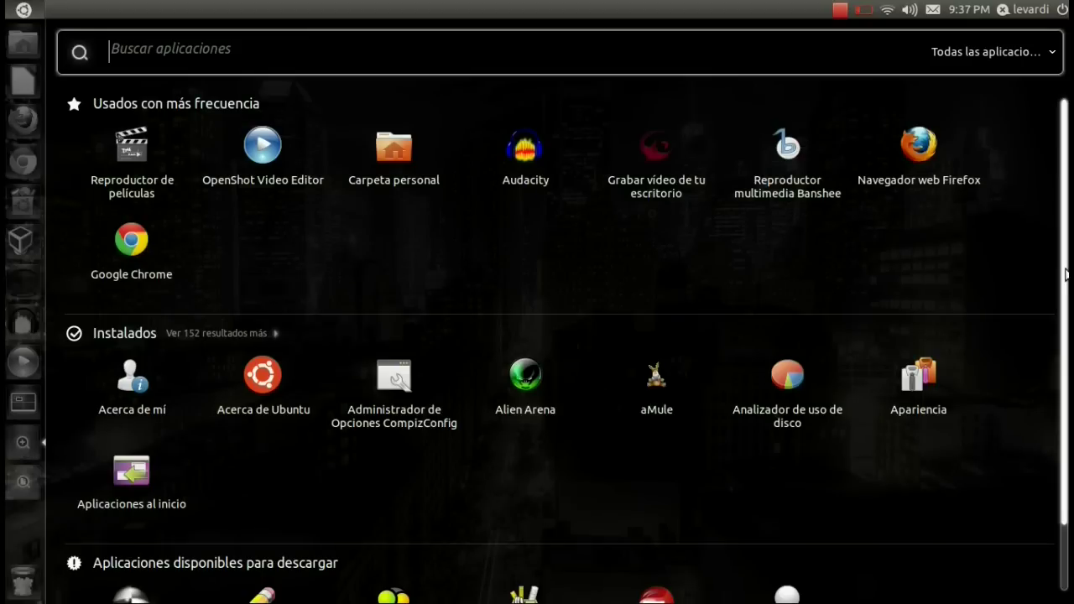
scroll(1067, 328, down, 2)
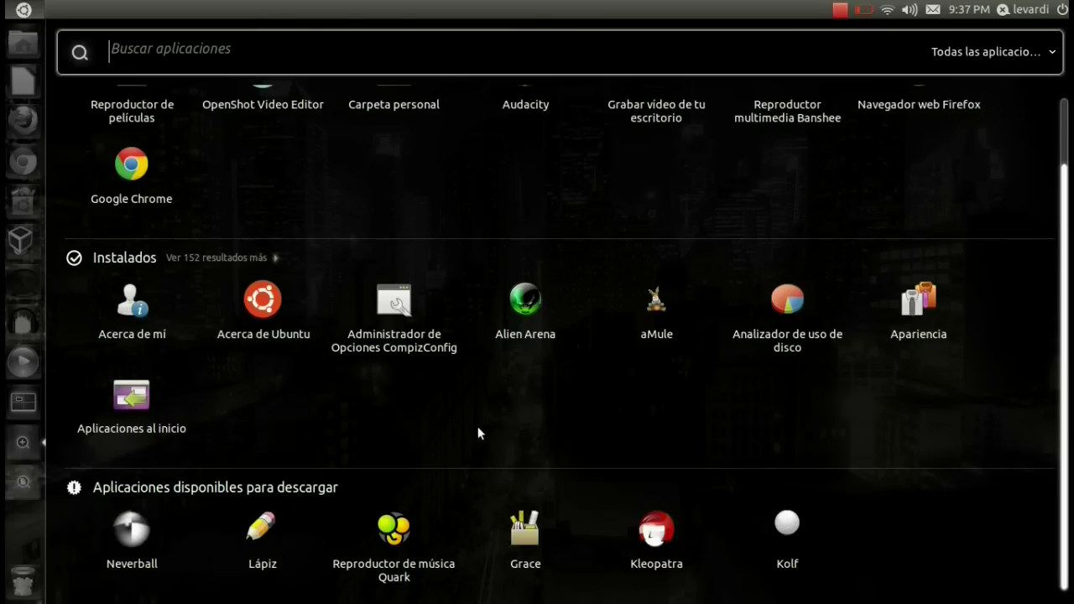
click(30, 489)
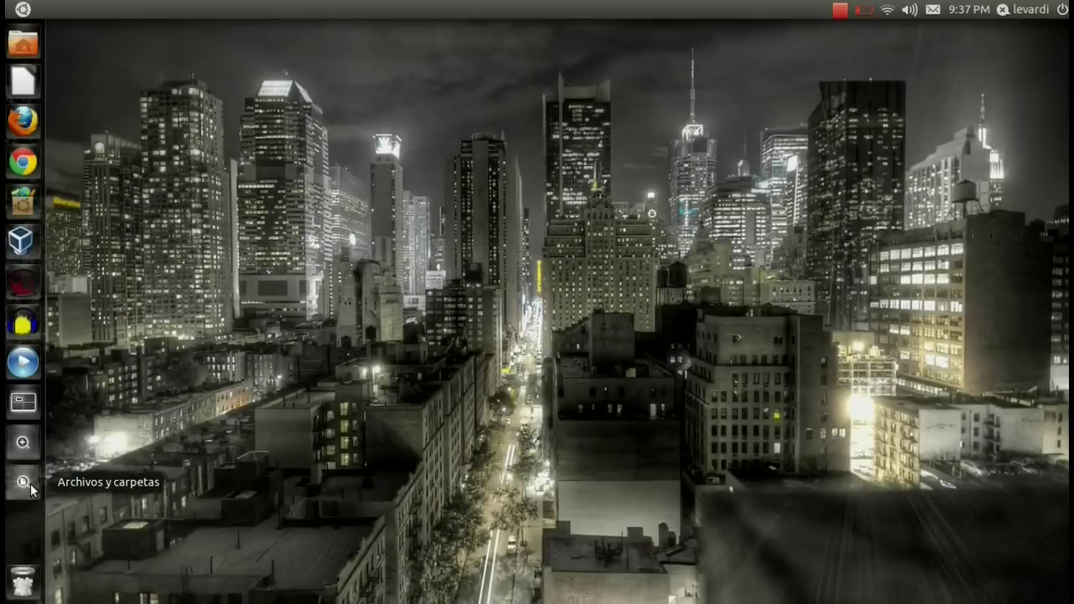
click(30, 489)
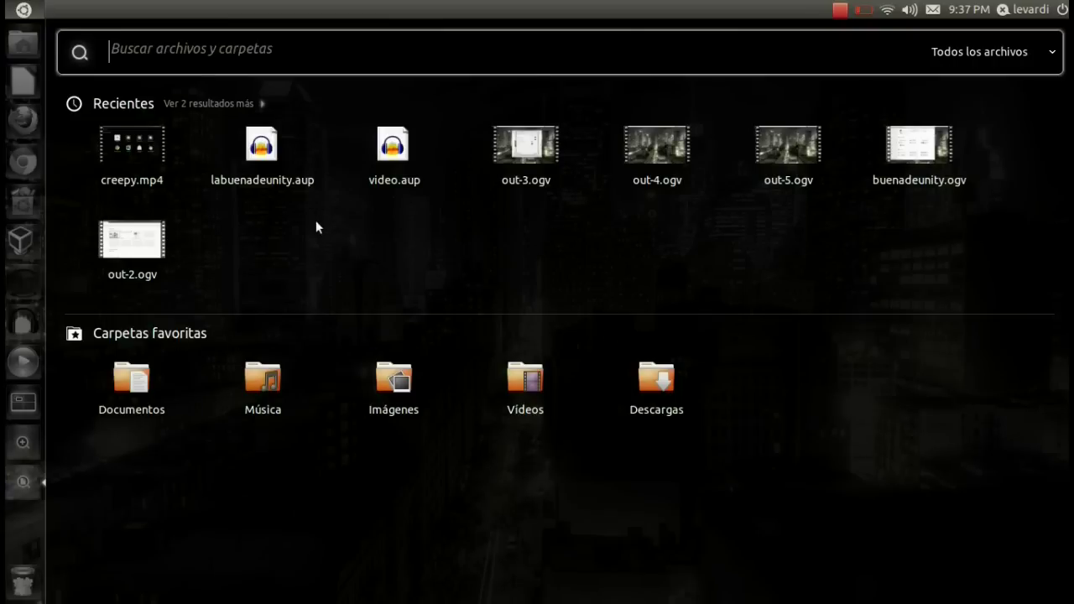
click(40, 17)
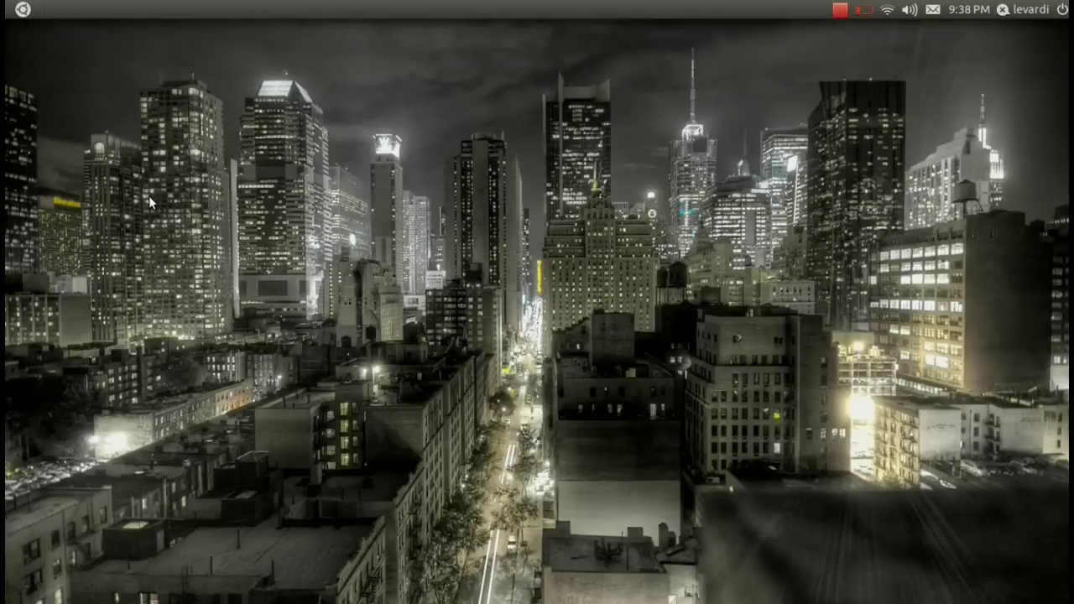
Step: Run the ccsm command to open the CompizConfig settings manager and move its window towards the middle of the desktop
key(alt+F2)
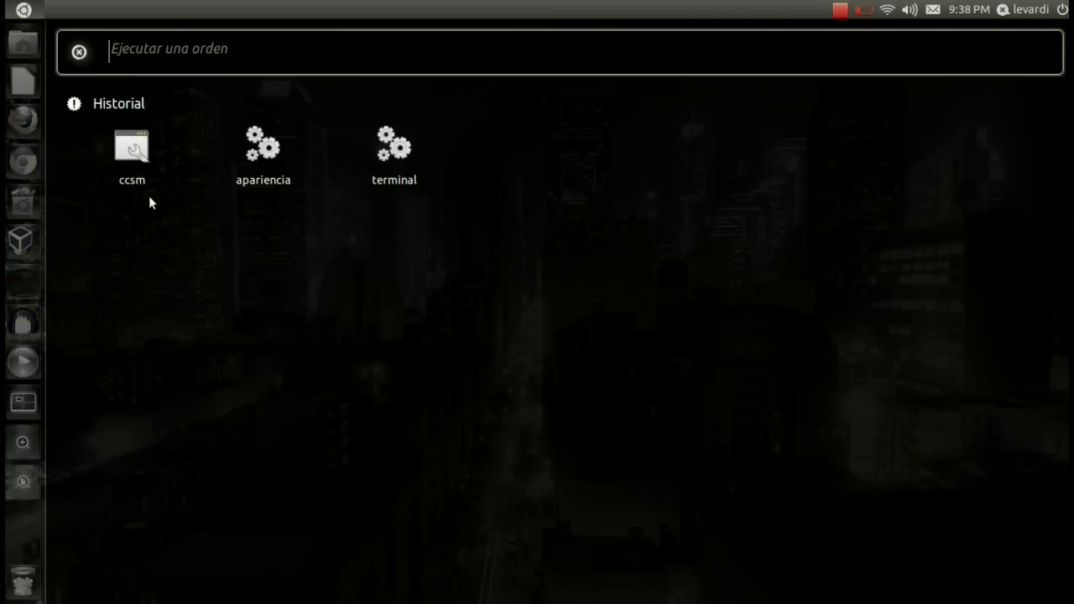
text(ccsm)
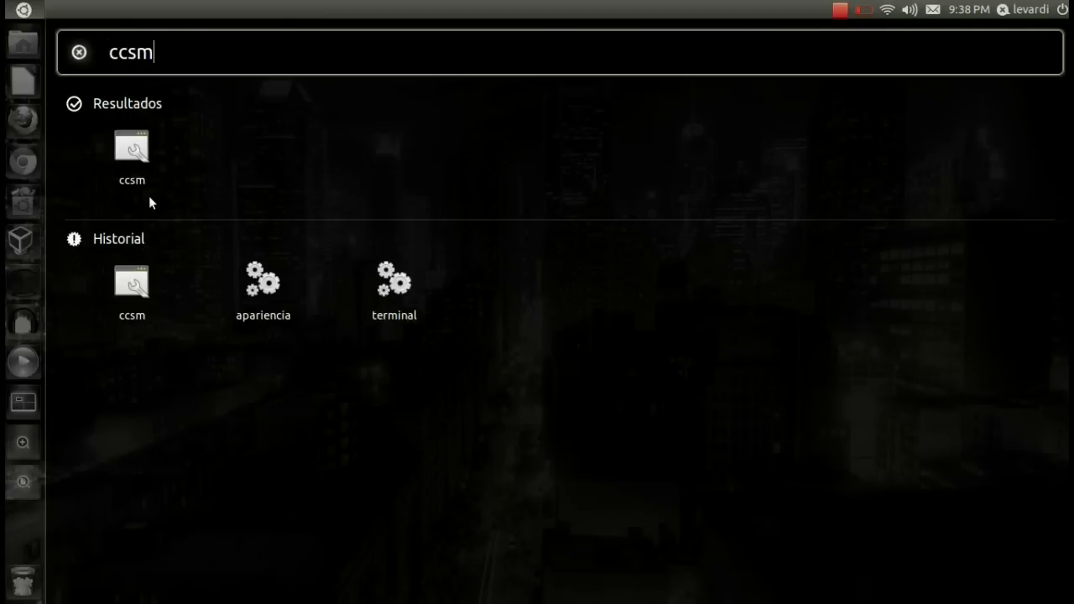
click(138, 177)
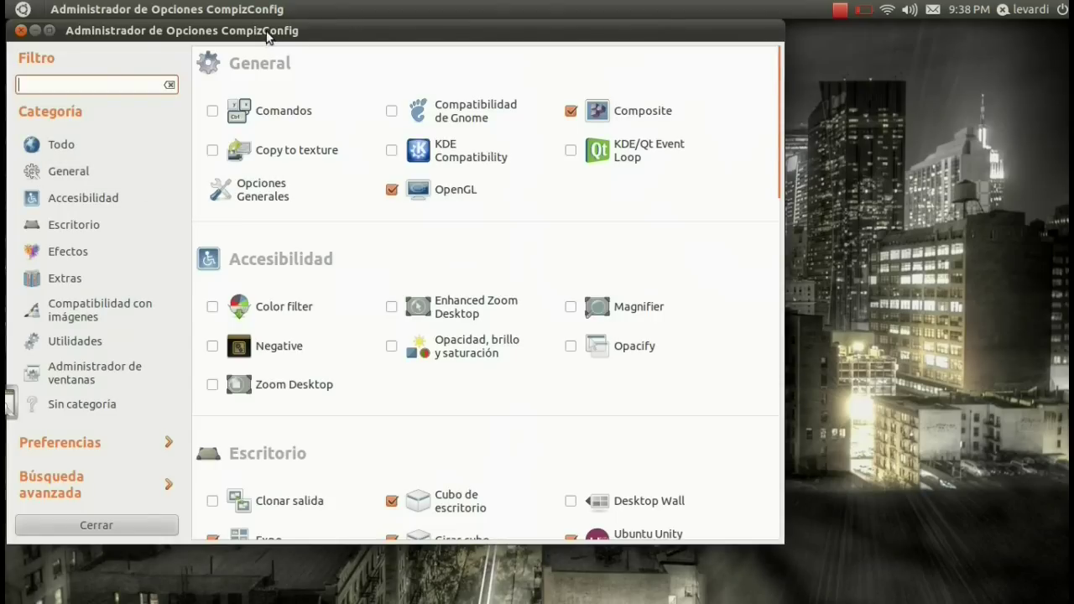
drag(277, 31, 422, 58)
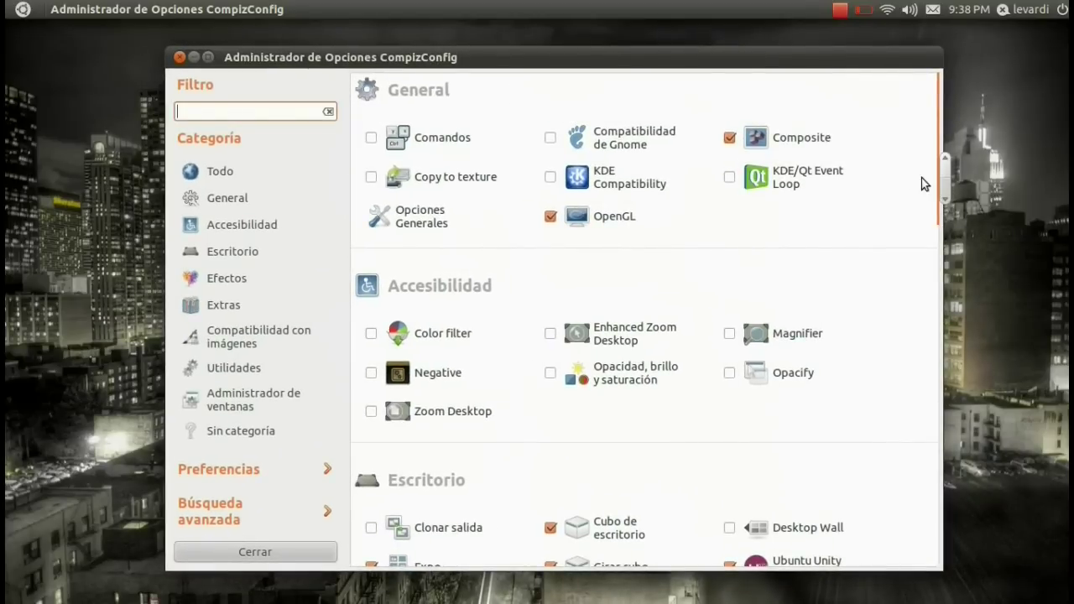
Step: Open the Experimental settings of the Ubuntu Unity Plugin in the Escritorio category
scroll(880, 311, down, 5)
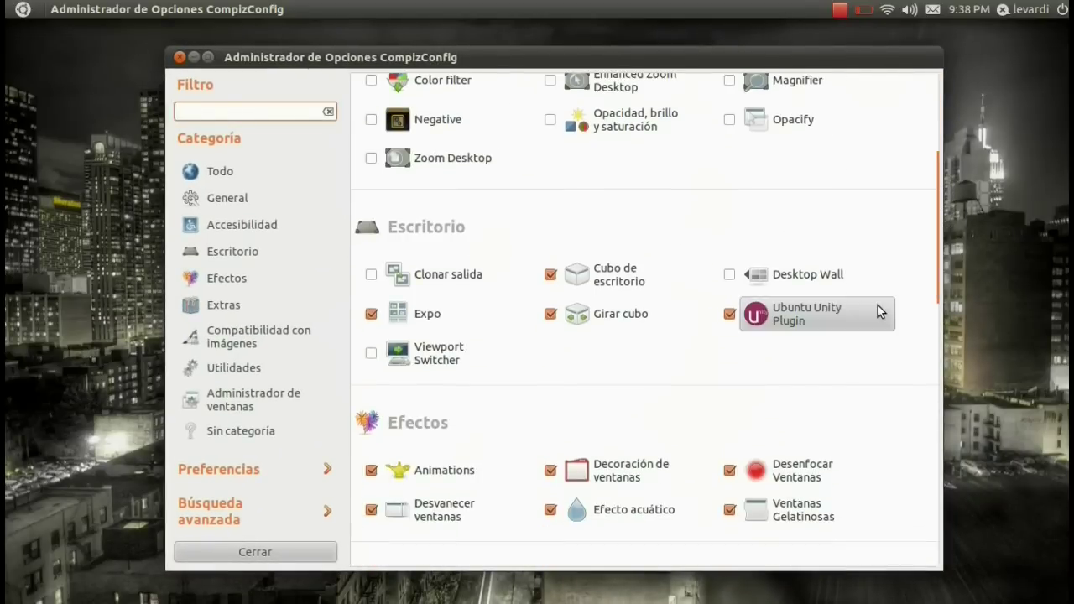
click(813, 312)
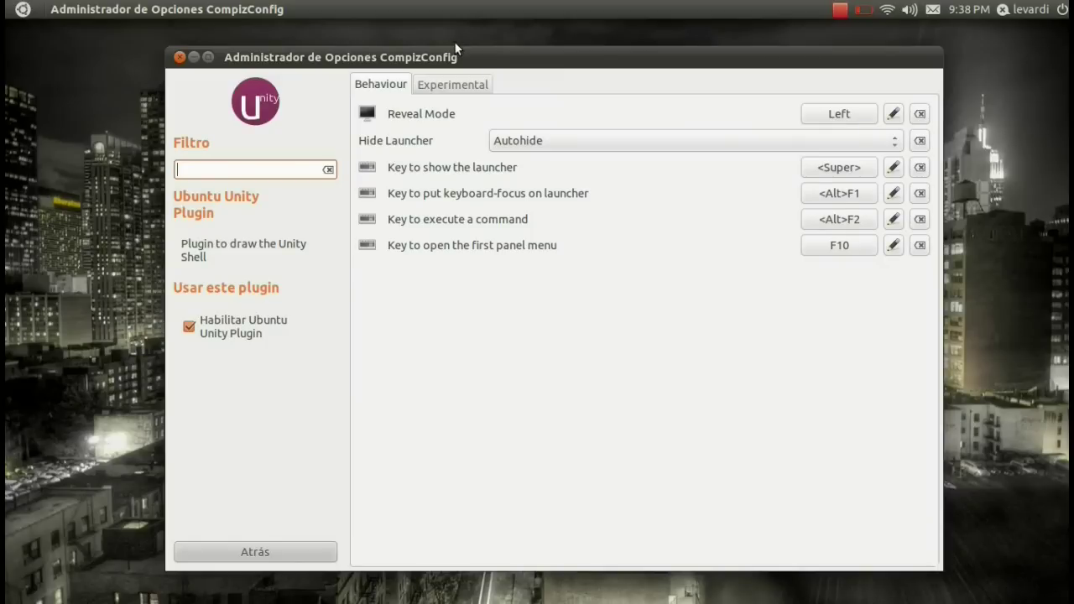
click(455, 85)
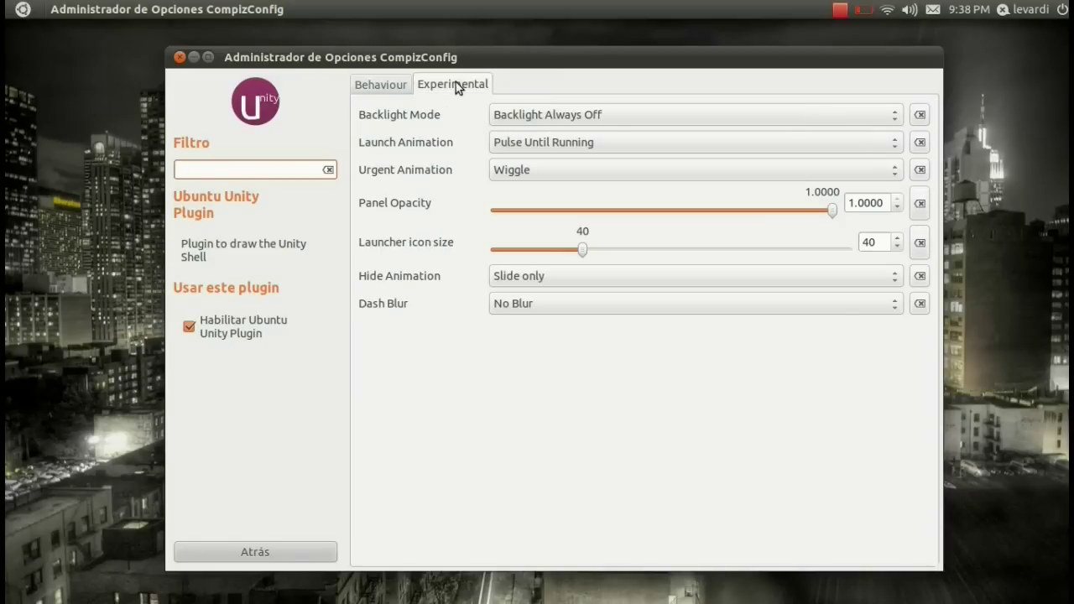
Step: Set the Backlight Mode to Backlight Always On and reveal the launcher to view its icons
click(580, 117)
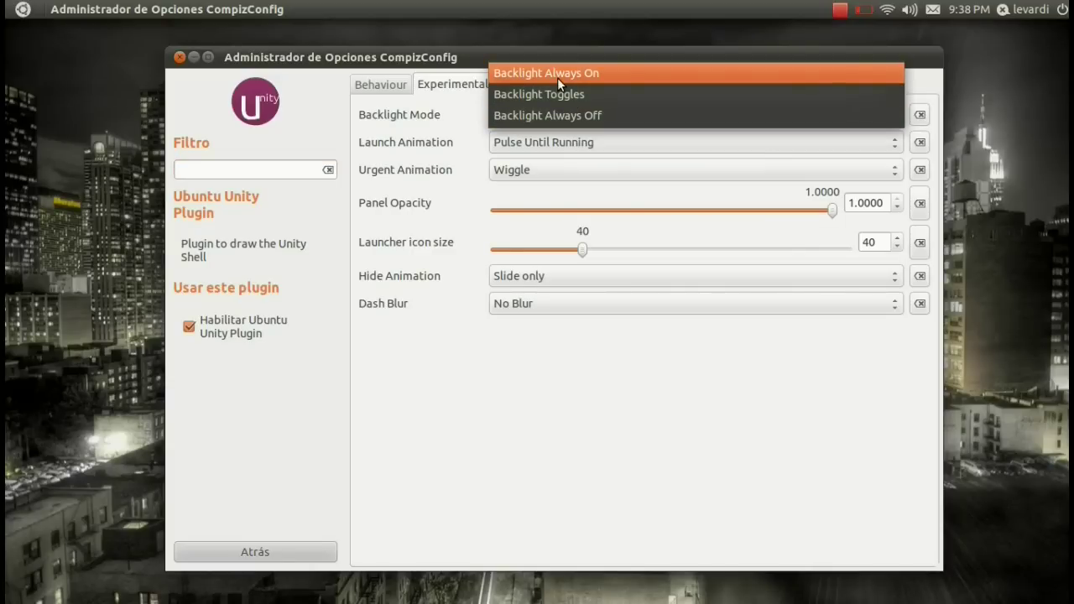
click(557, 78)
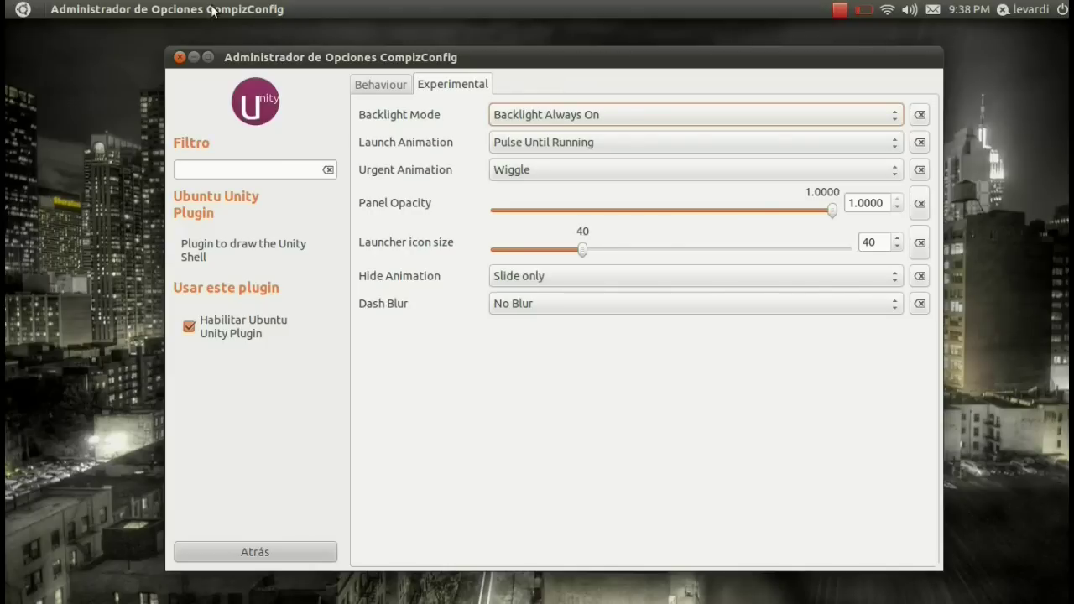
click(22, 9)
click(23, 9)
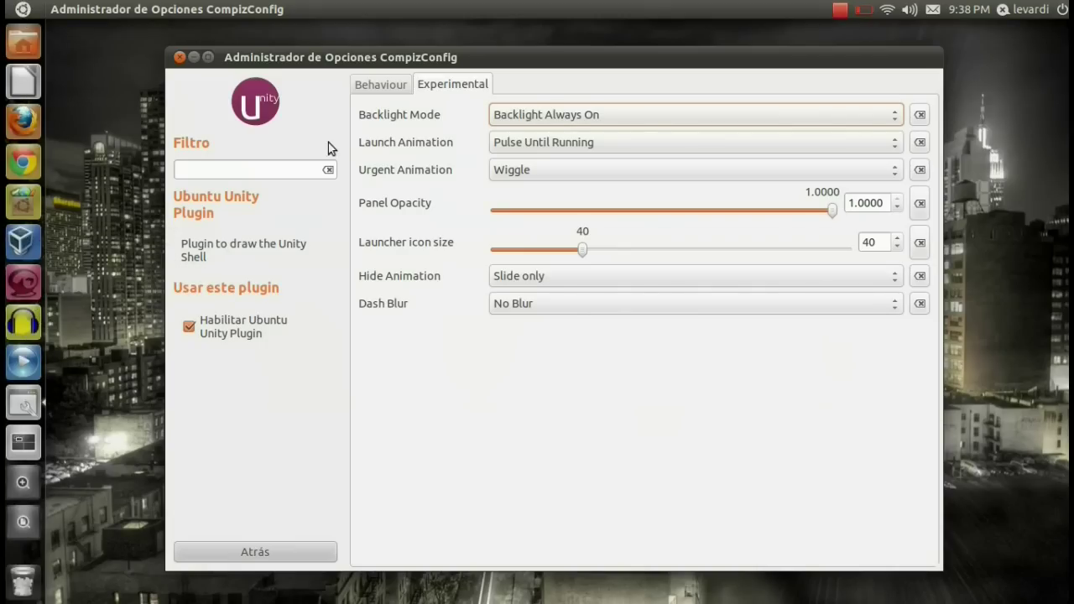
Step: Set the Backlight Mode to Backlight Always Off, check the launcher, and keep that mode after reviewing the options
click(538, 112)
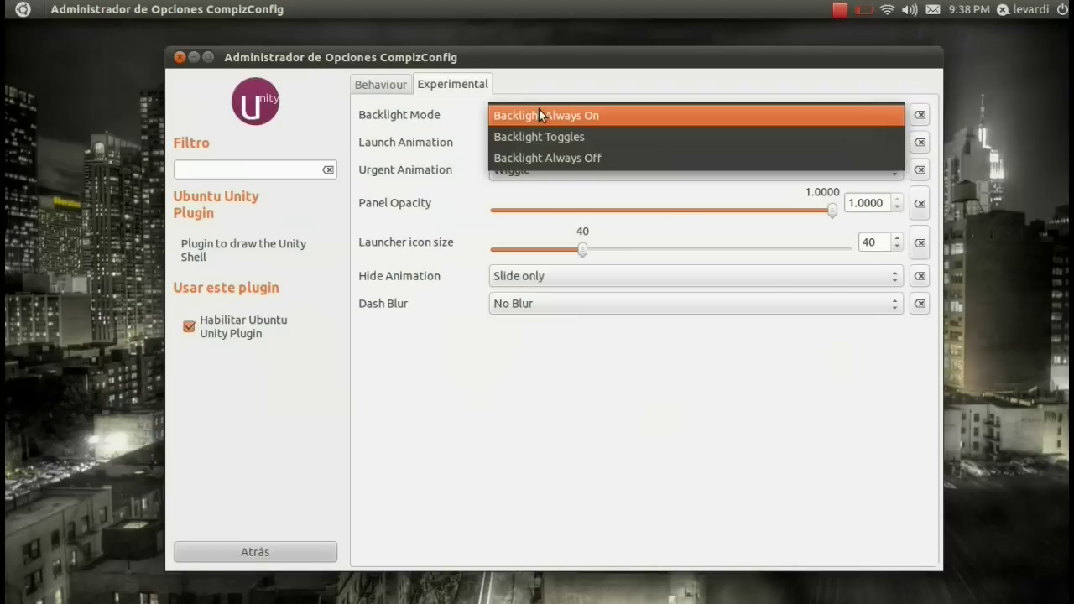
click(556, 156)
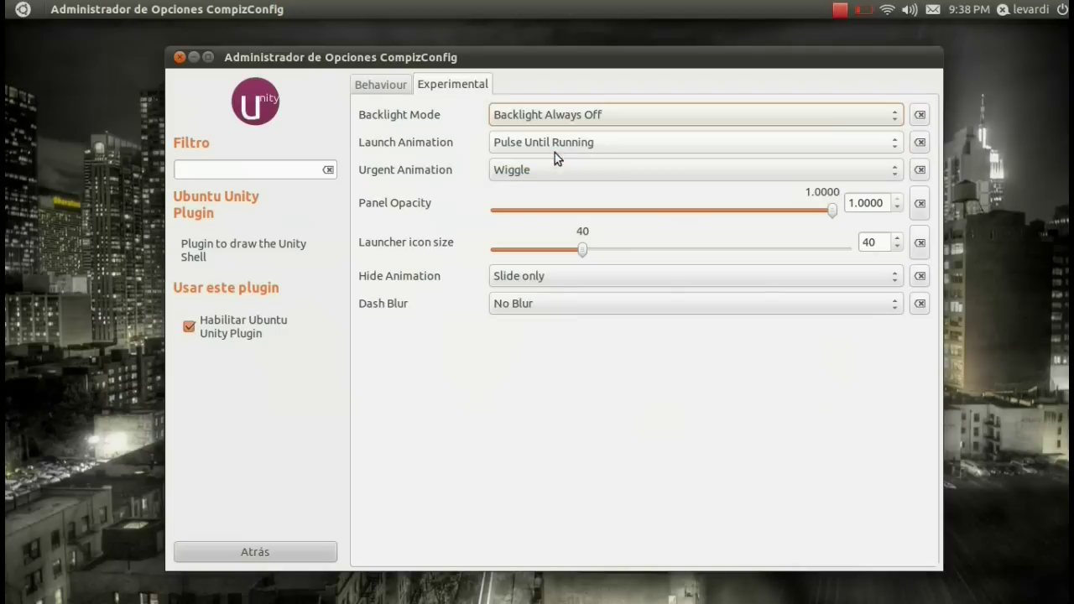
click(25, 11)
click(25, 10)
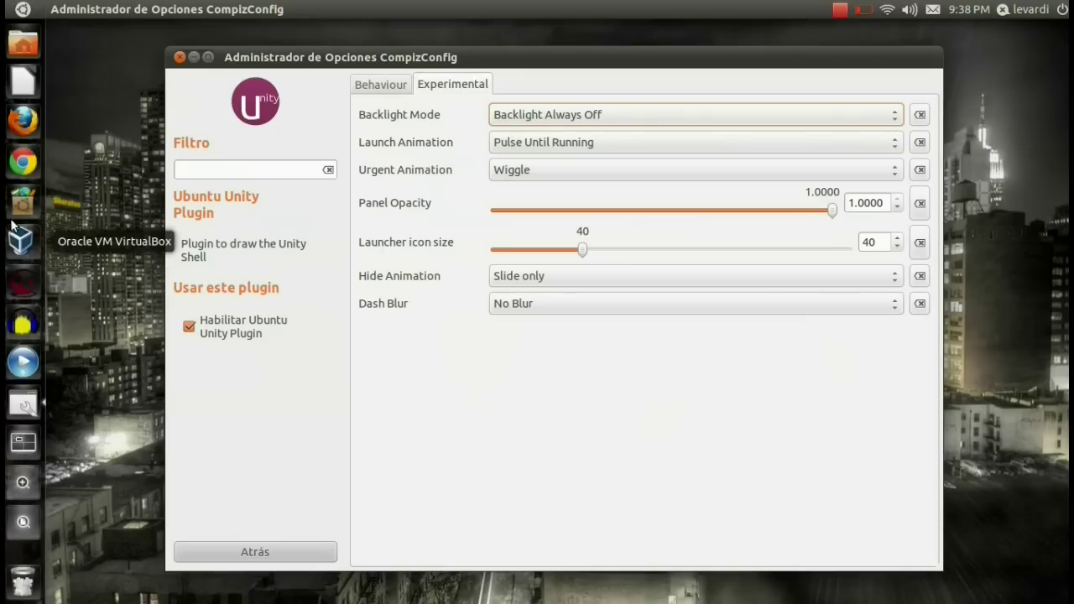
click(506, 119)
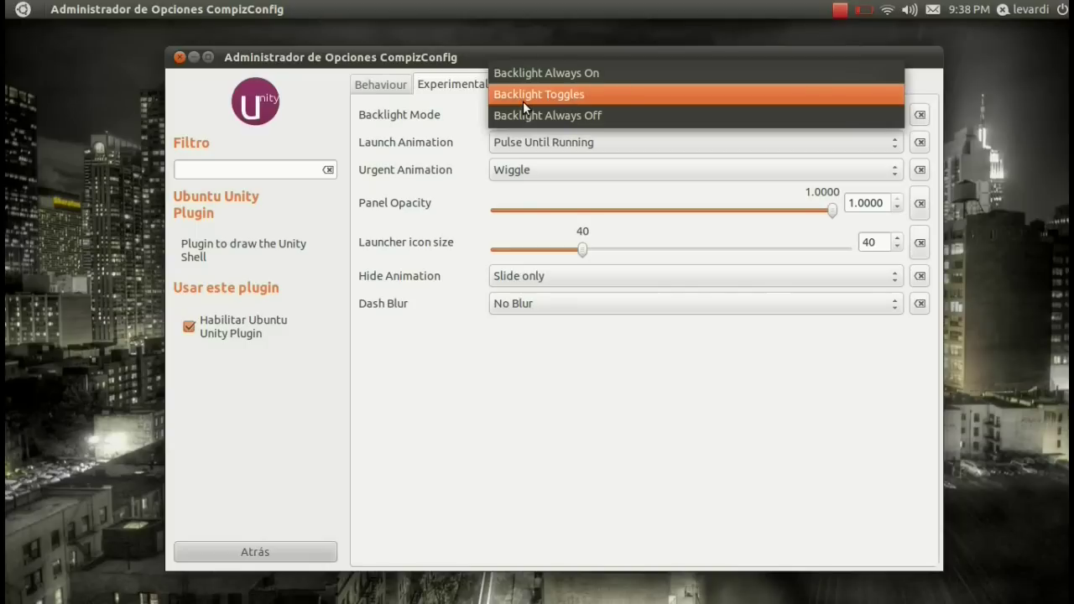
click(534, 114)
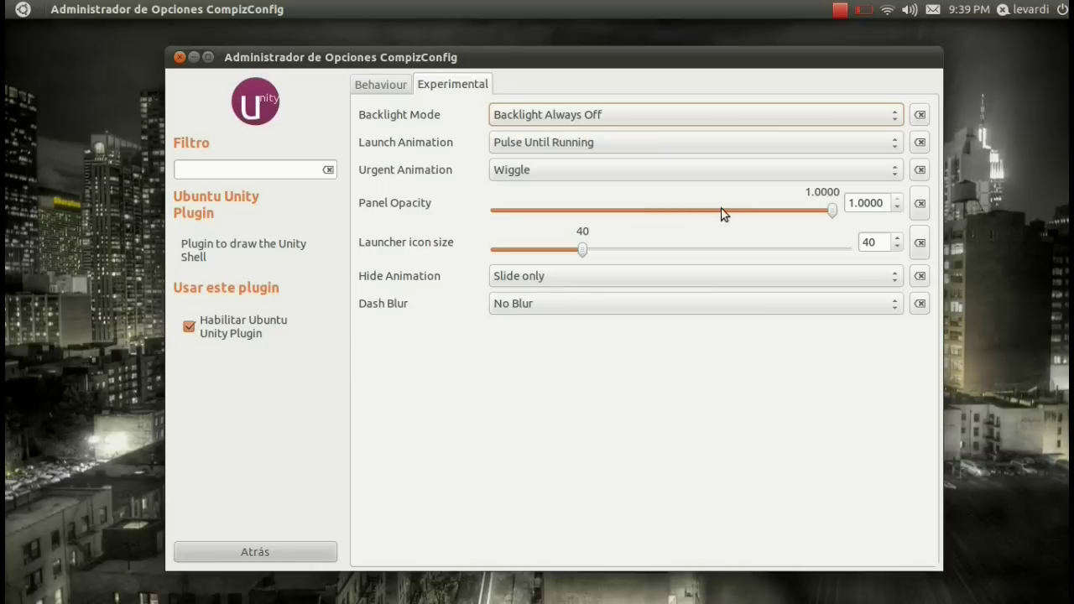
Step: Set the Launcher icon size to 64 and browse the launcher's icons at that size
click(23, 10)
click(22, 10)
drag(585, 252, 903, 270)
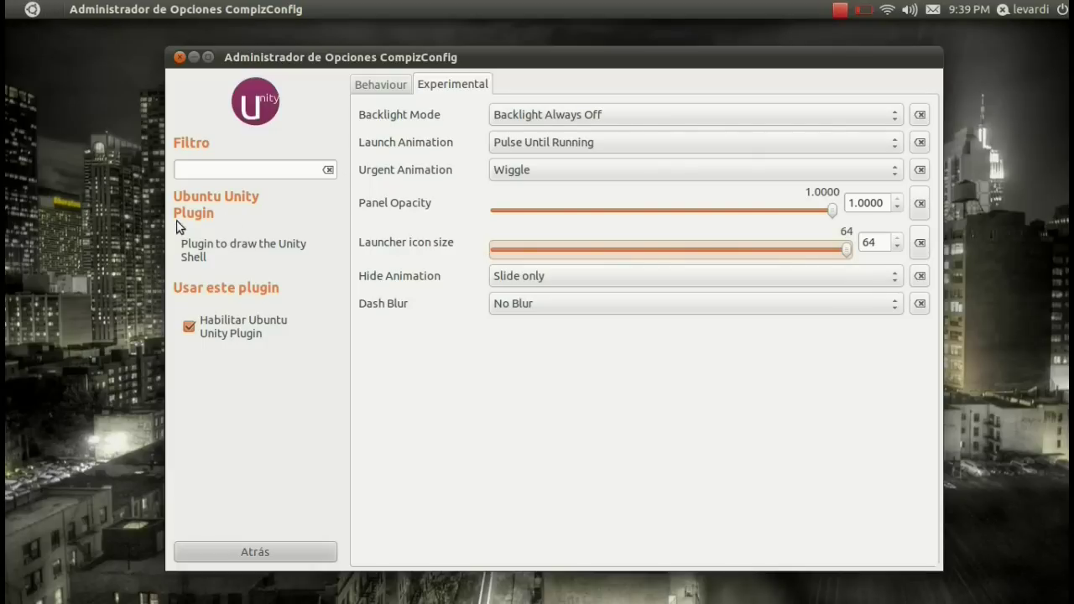
click(36, 10)
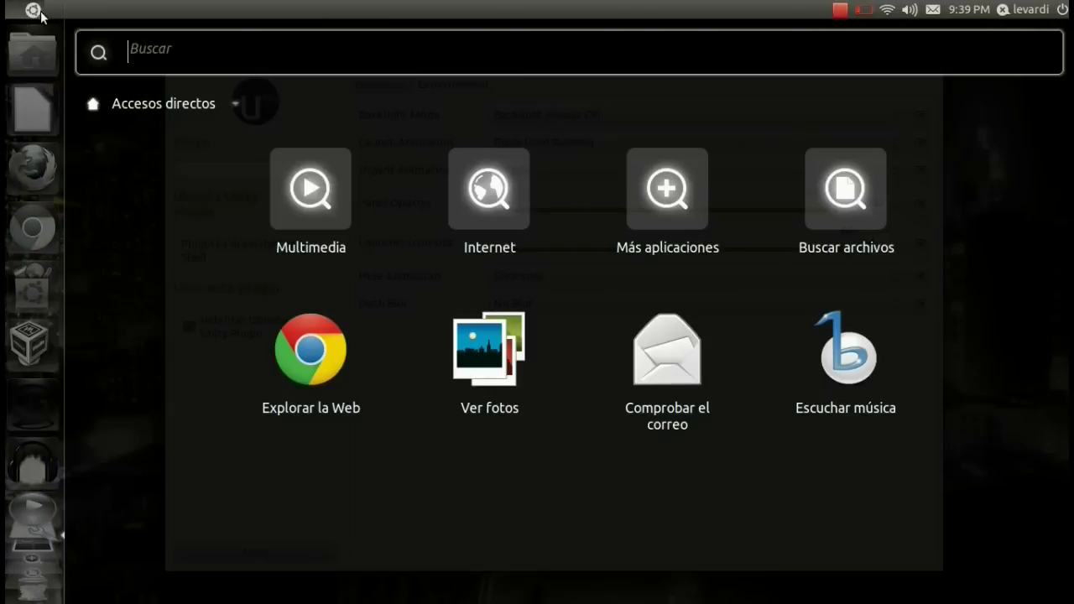
click(34, 12)
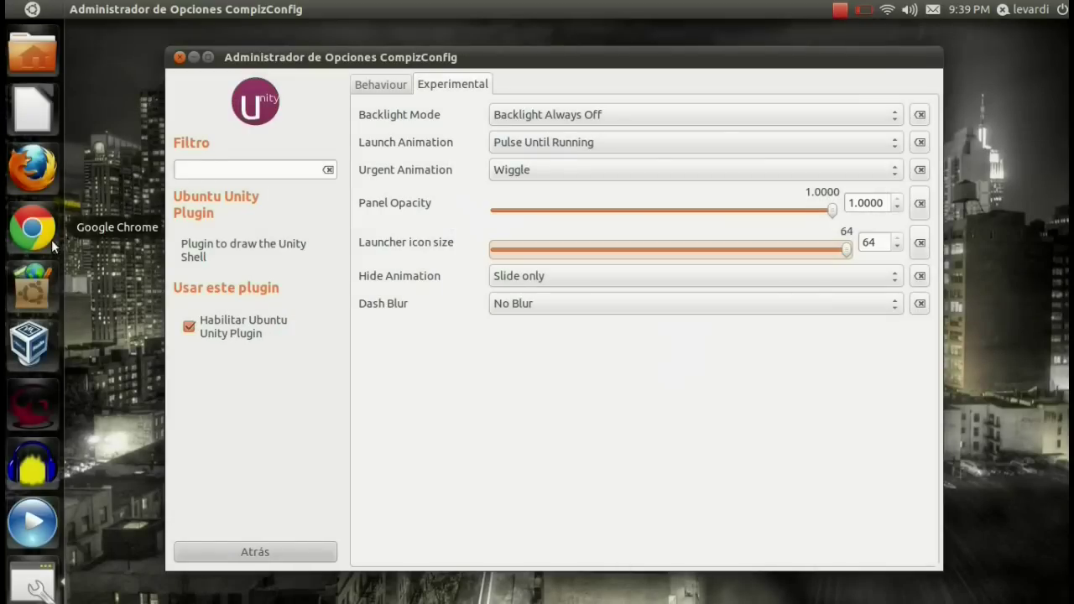
drag(42, 269, 50, 385)
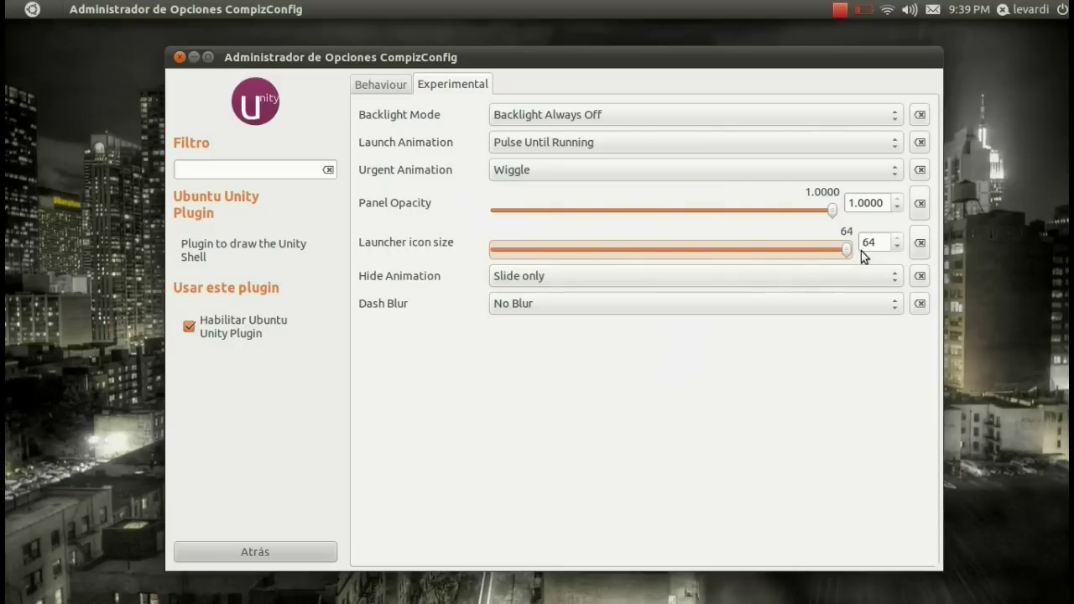
Step: Set the Launcher icon size to 32 and reveal the launcher to view its icons at that size
drag(846, 256, 479, 255)
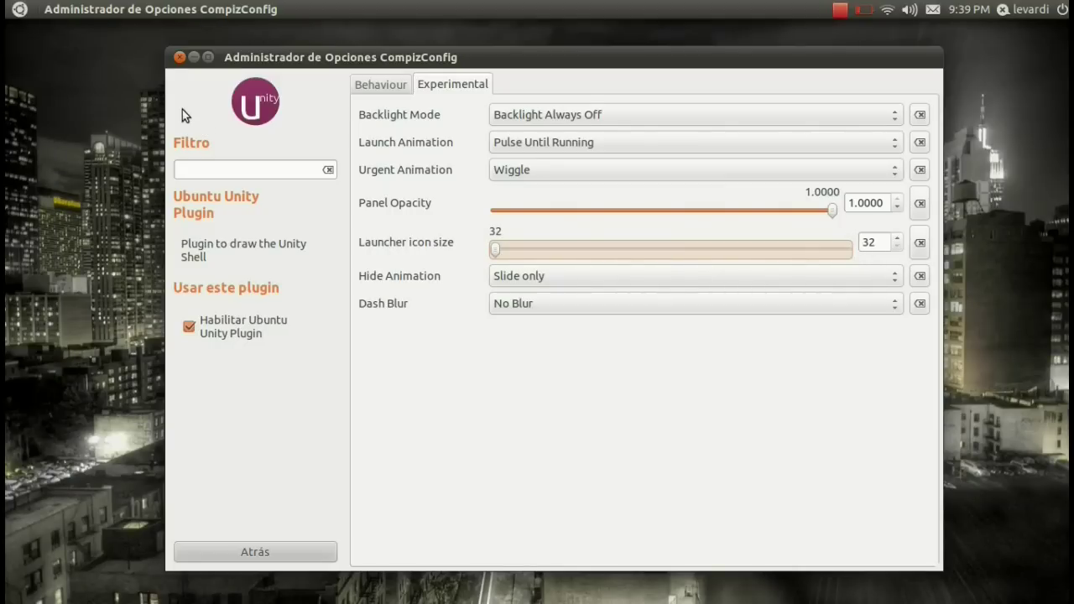
click(17, 12)
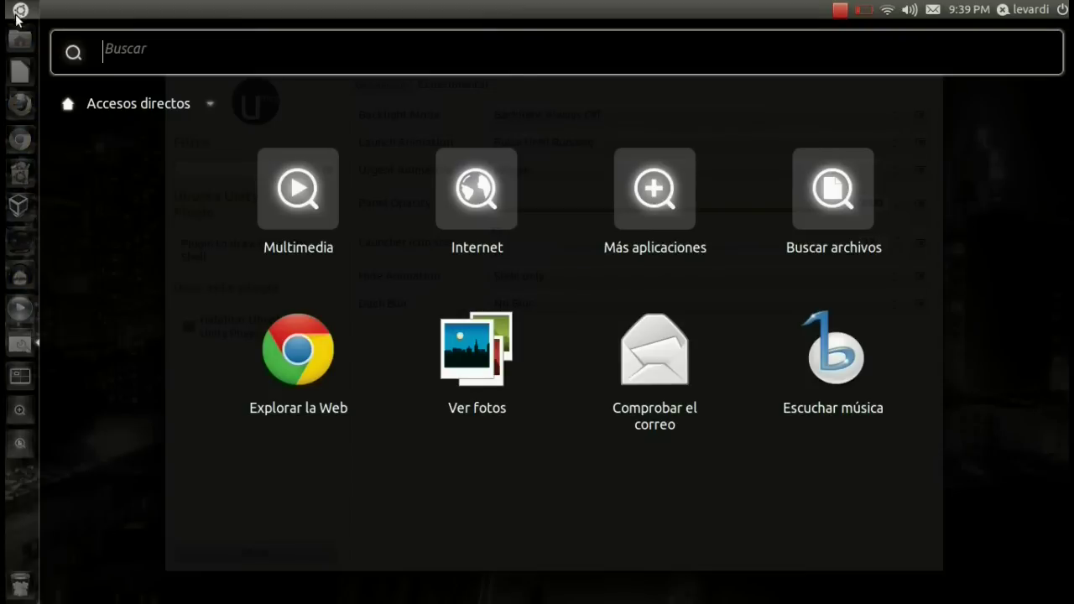
click(17, 11)
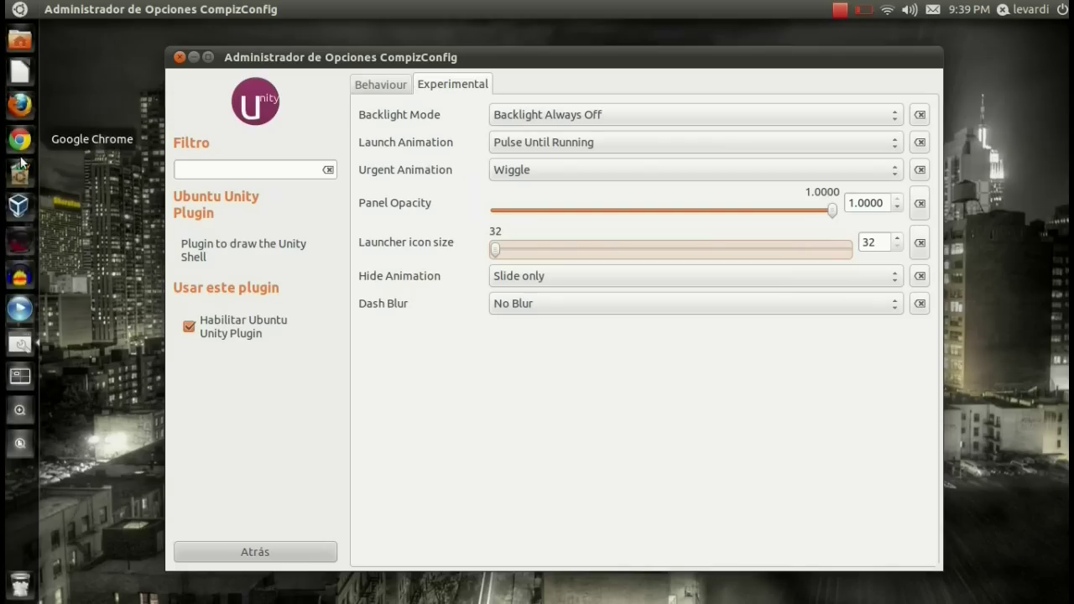
Step: Set the Launcher icon size to 40 and reveal the launcher to check its icons
click(873, 242)
key(BackSpace)
key(BackSpace)
text(40)
key(Return)
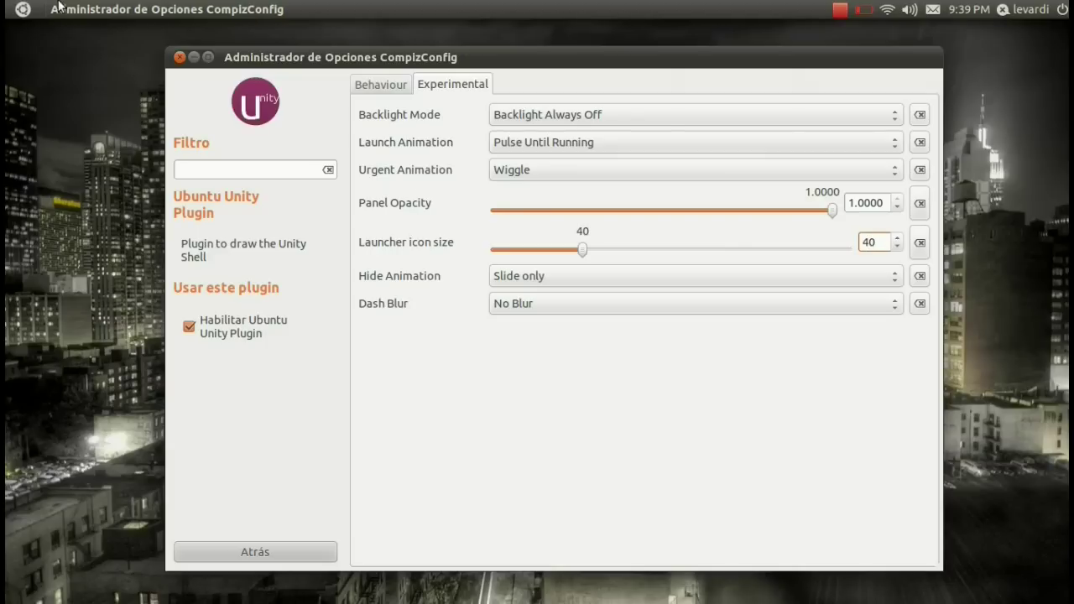
click(23, 9)
click(23, 10)
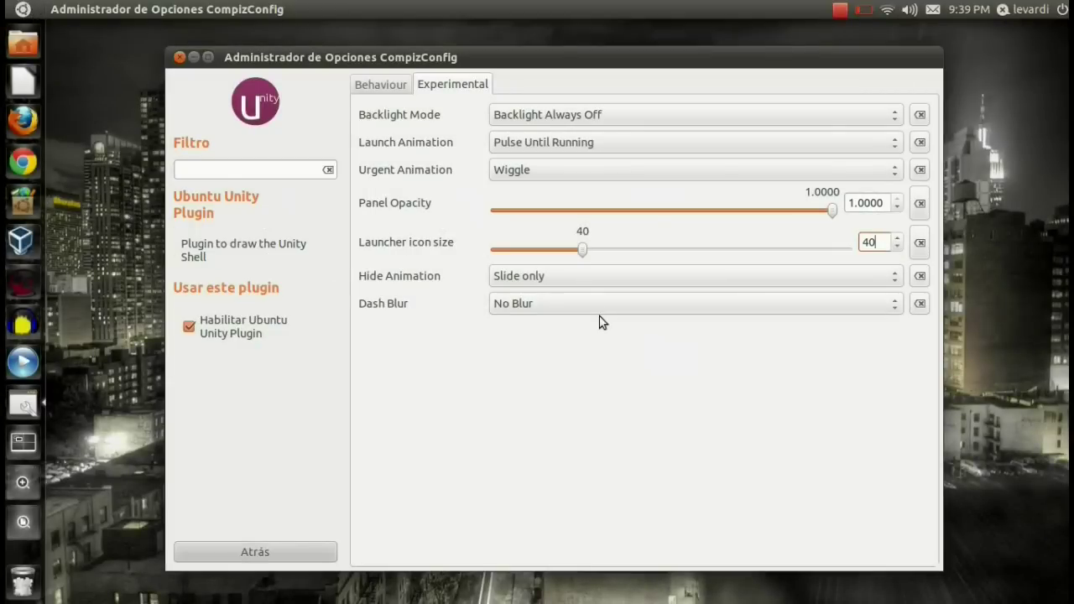
Step: Set the Hide Animation to Fade only and show and hide the launcher to preview the effect
click(577, 278)
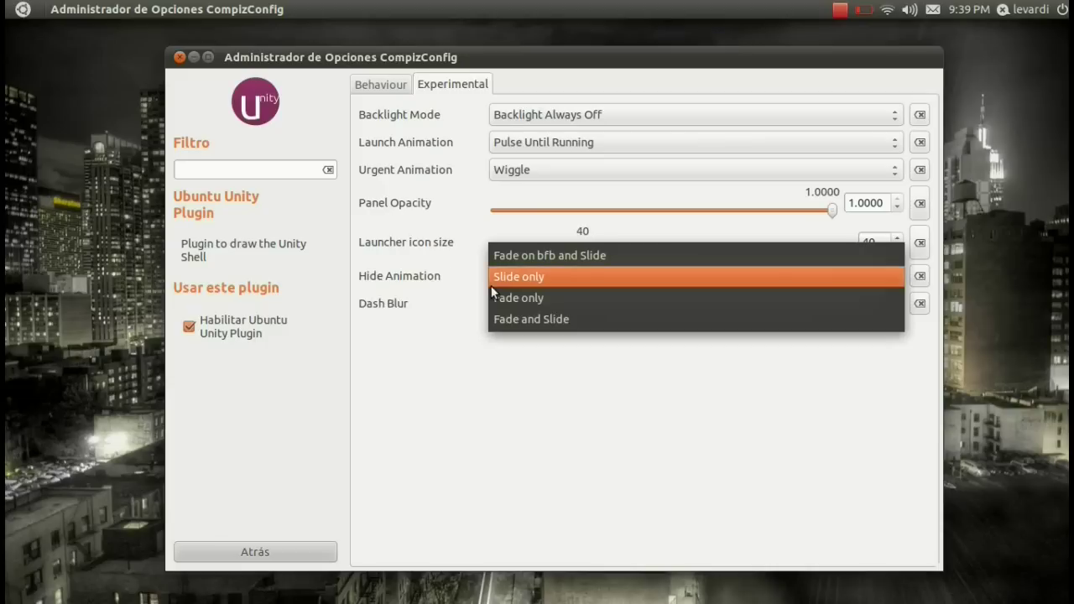
click(566, 297)
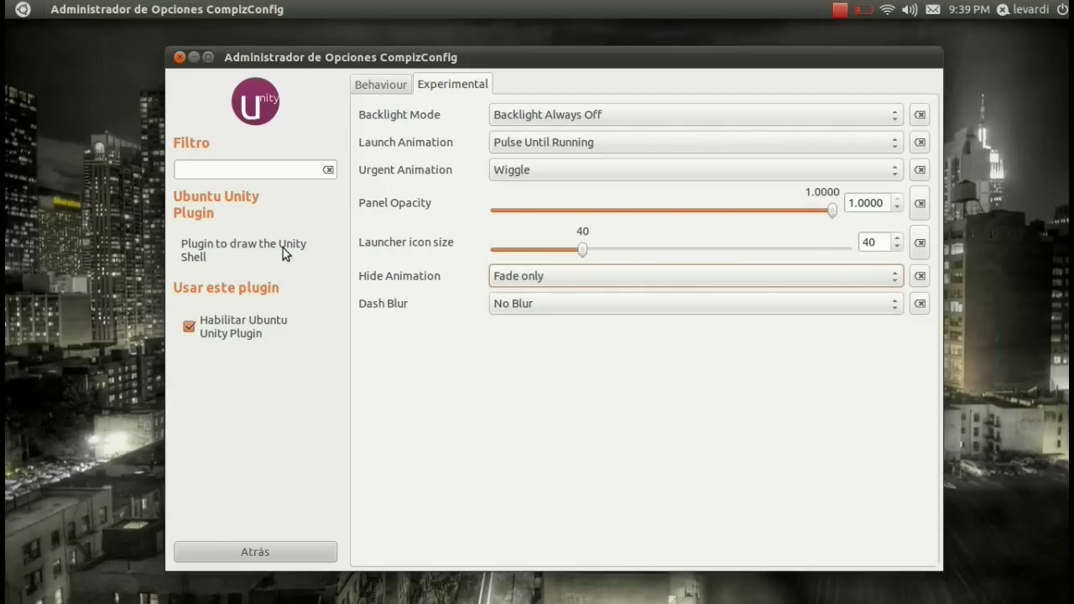
click(23, 10)
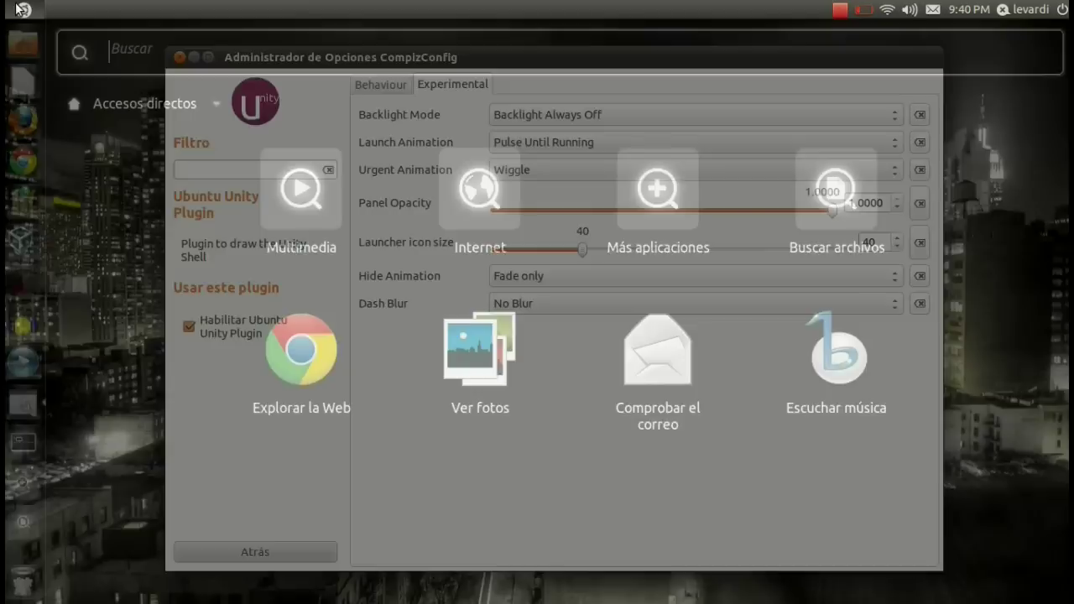
click(23, 10)
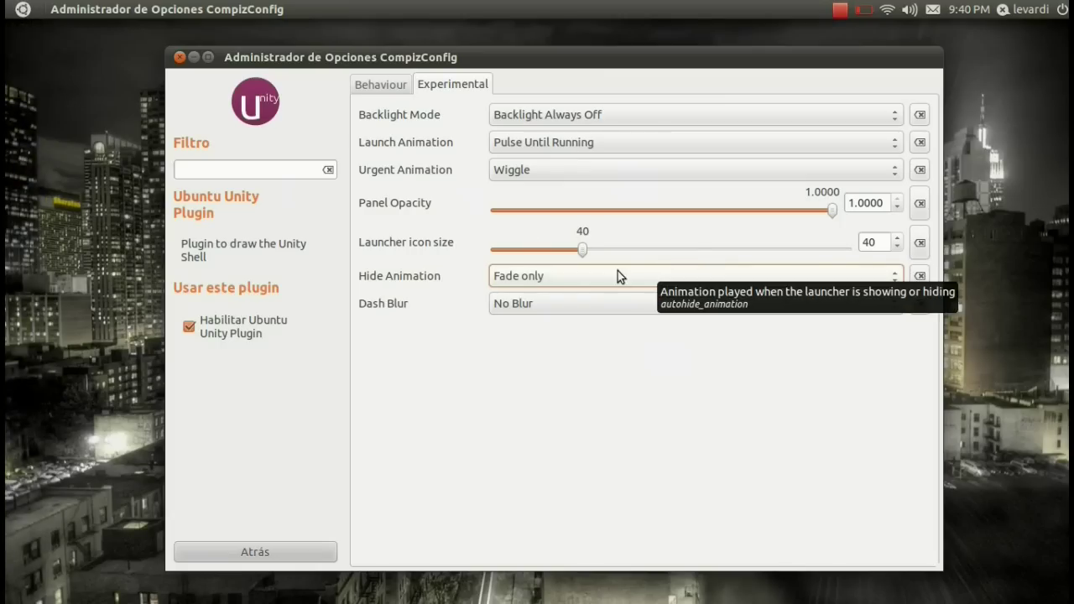
Step: Set the Hide Animation back to Slide only and close the CompizConfig settings manager
click(594, 273)
click(580, 256)
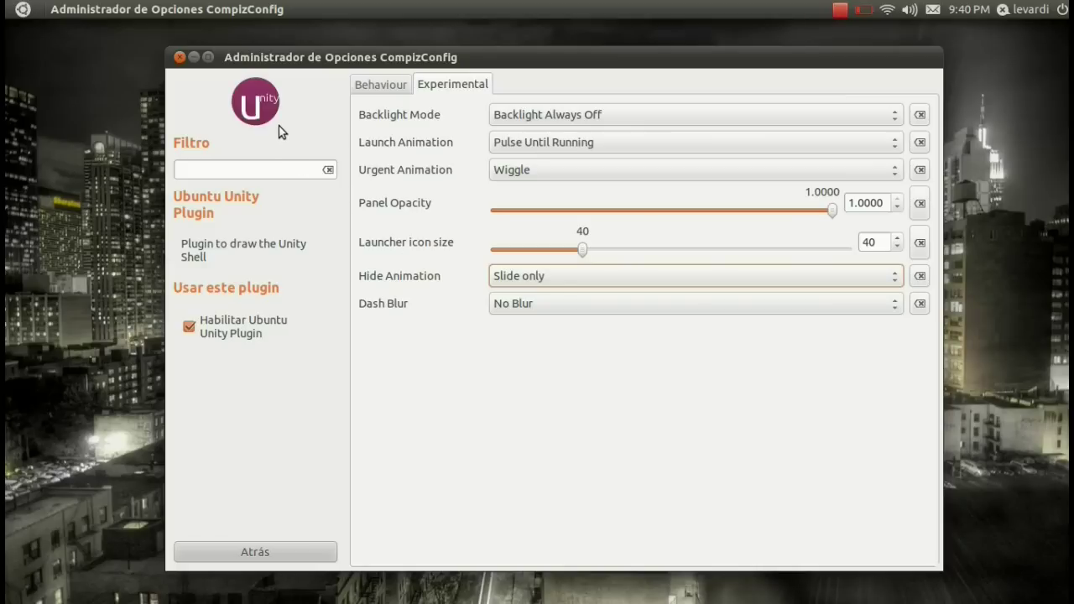
click(179, 58)
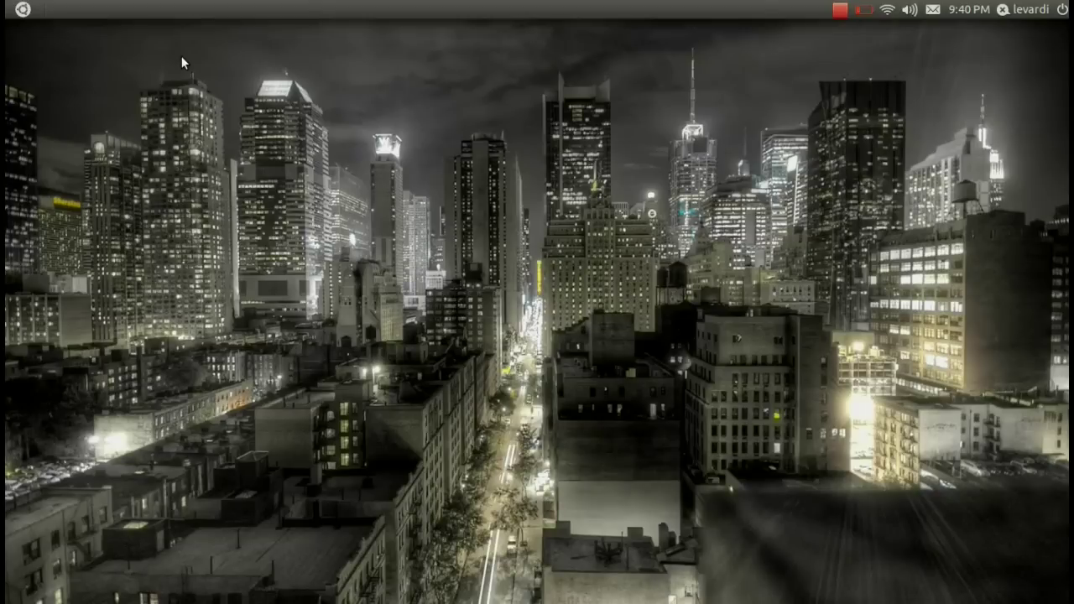